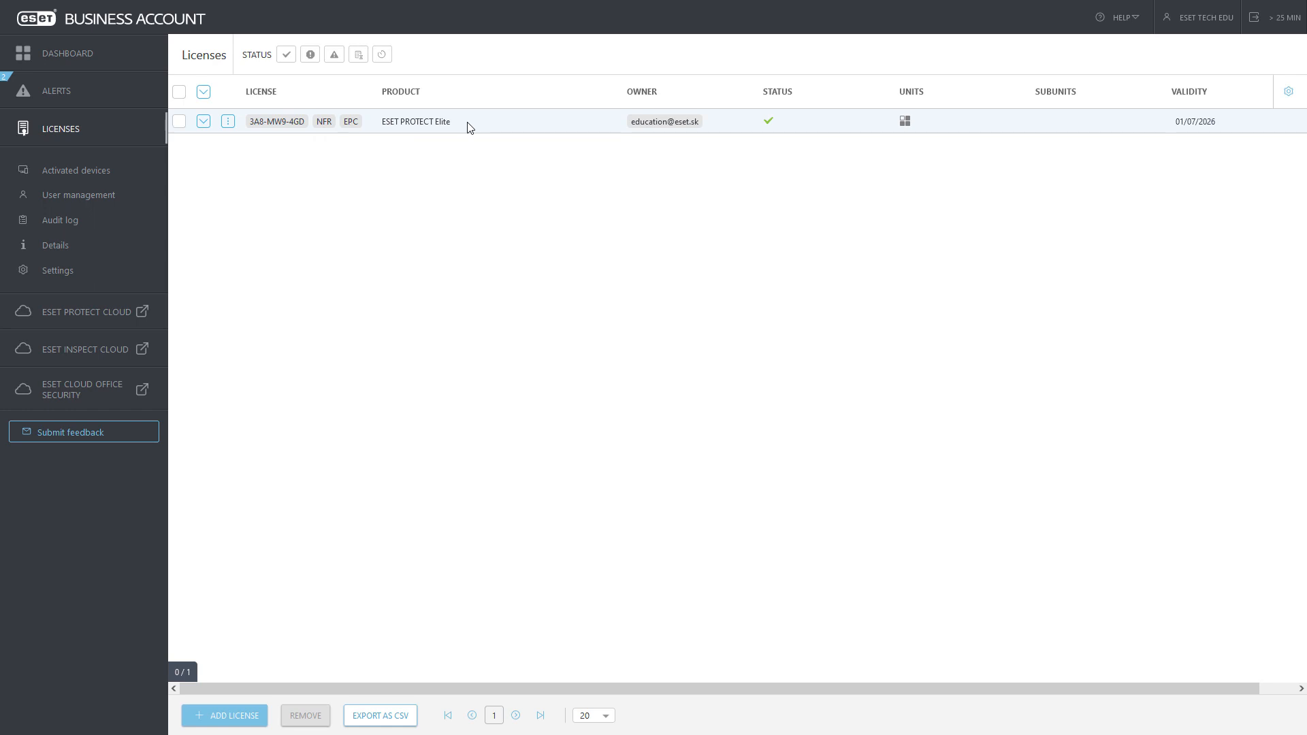
- Expand the ESET PROTECT Elite license to review its included products, and go to the account dashboard
left_click(203, 122)
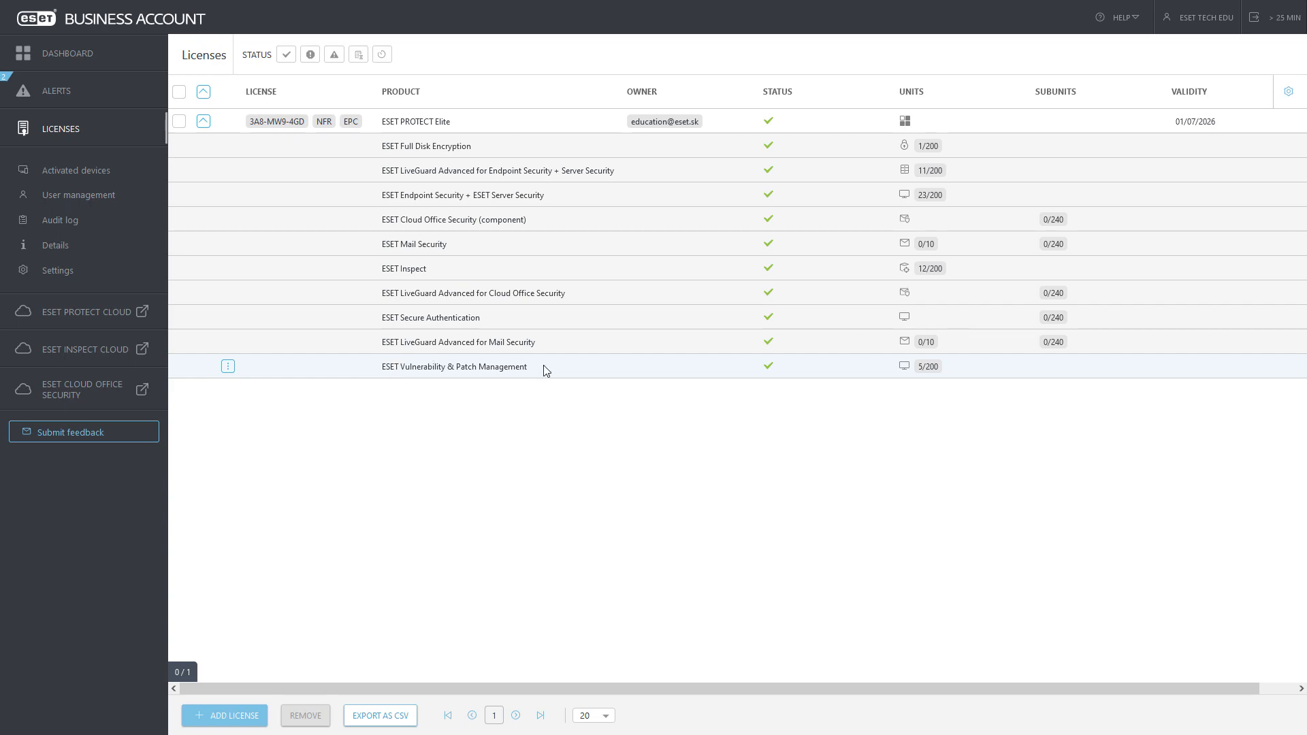
left_click(92, 54)
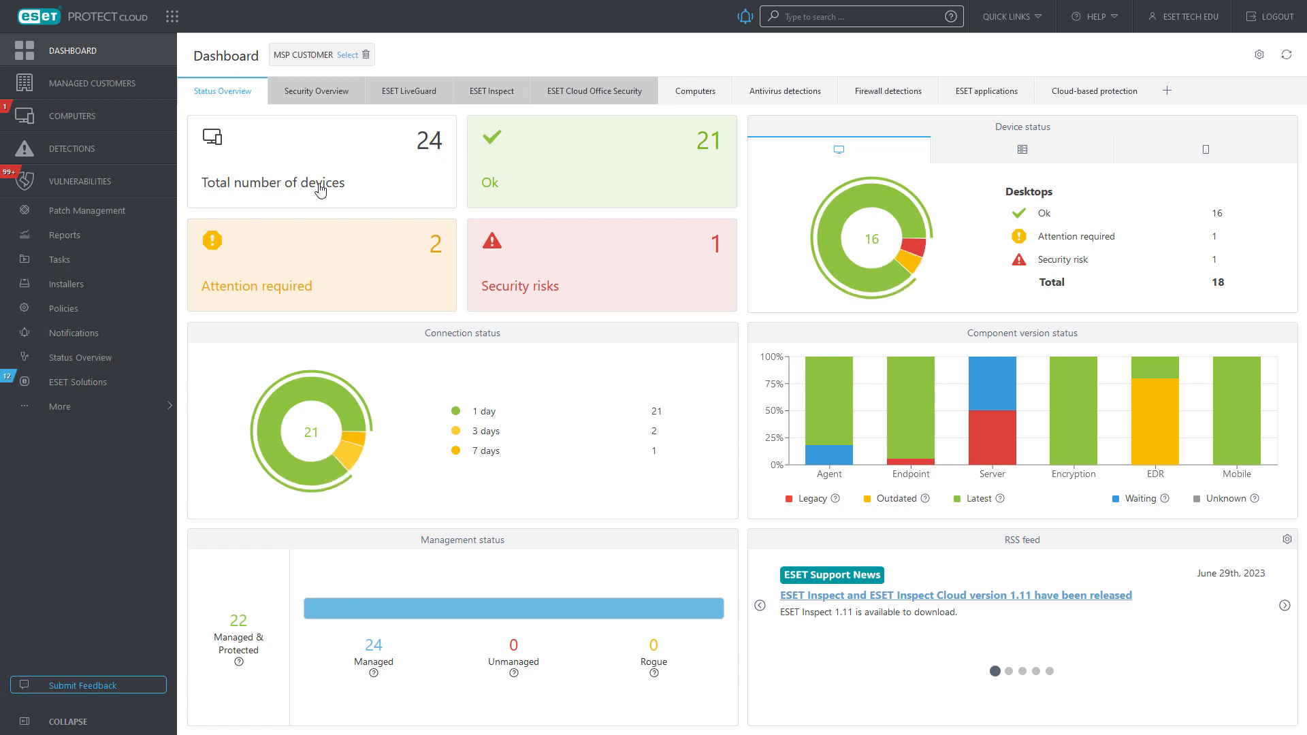
- Filter the computers to Local network devices that do not have ESET Vulnerability & Patch Management, and collapse the advanced filters
left_click(121, 119)
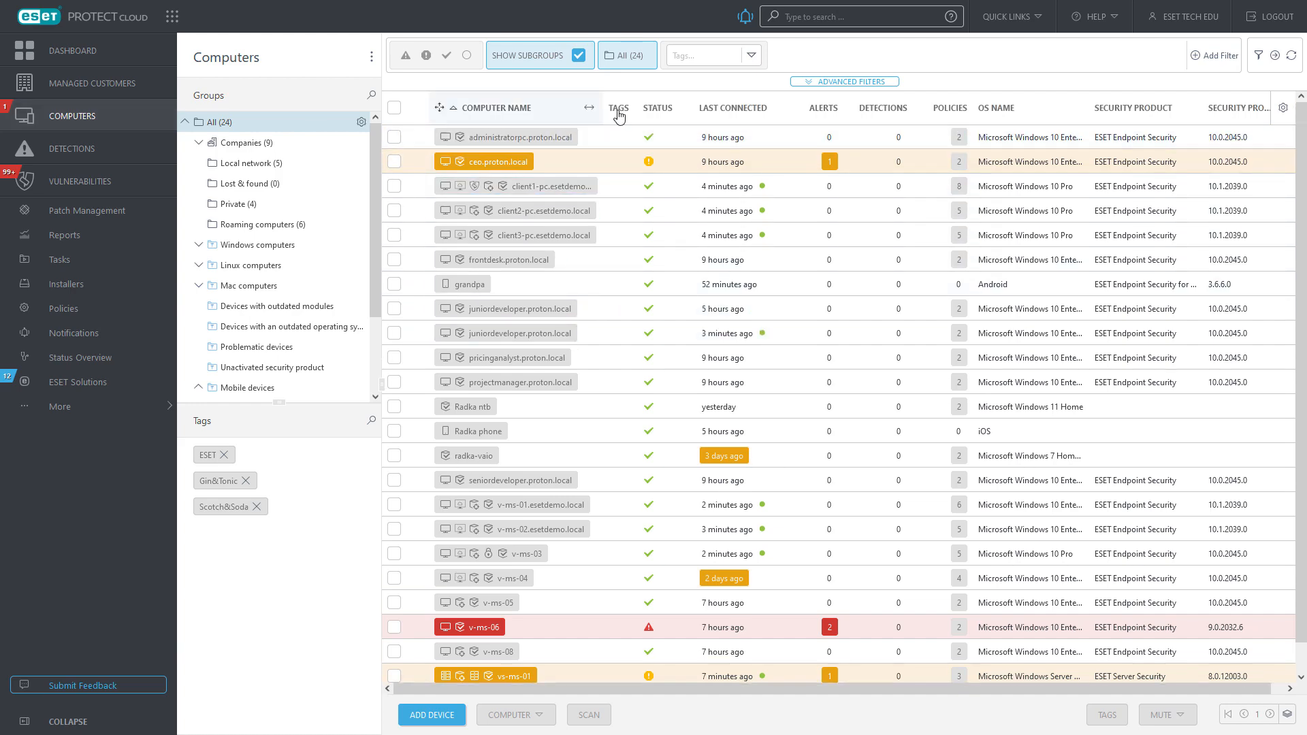
left_click(846, 82)
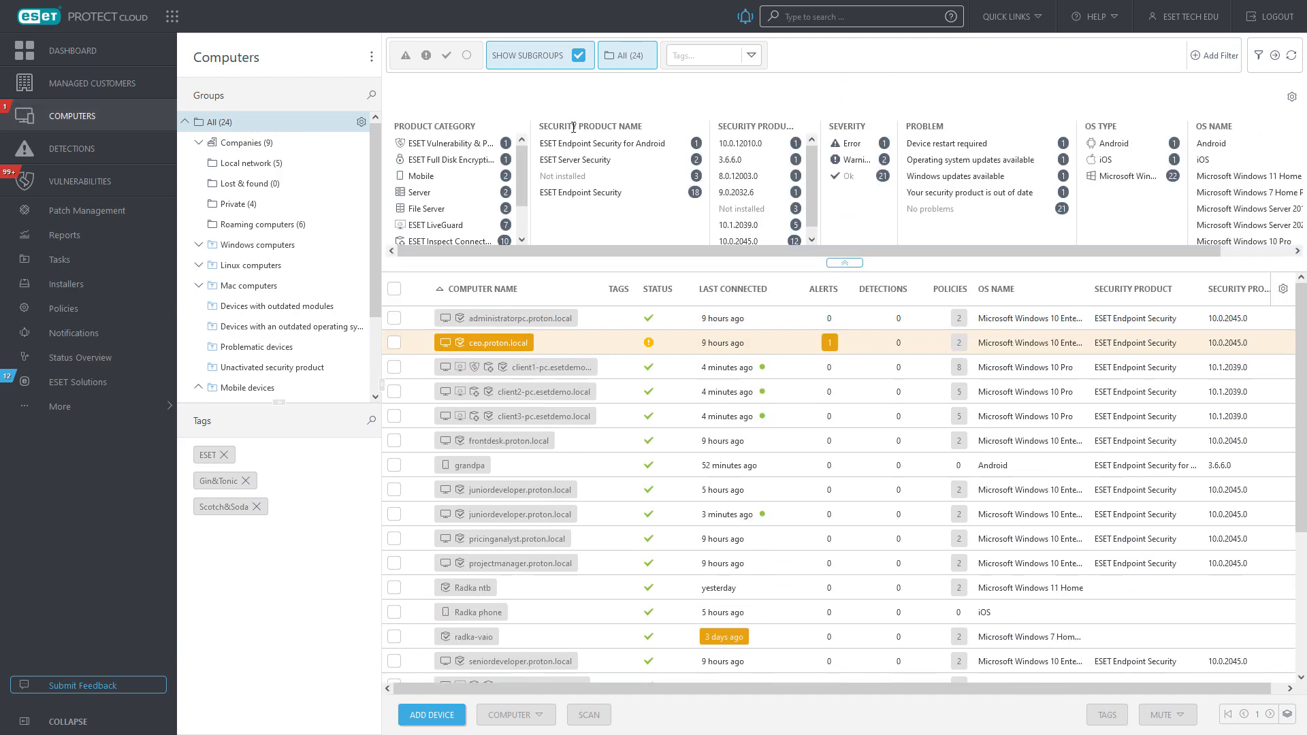
left_click(455, 144)
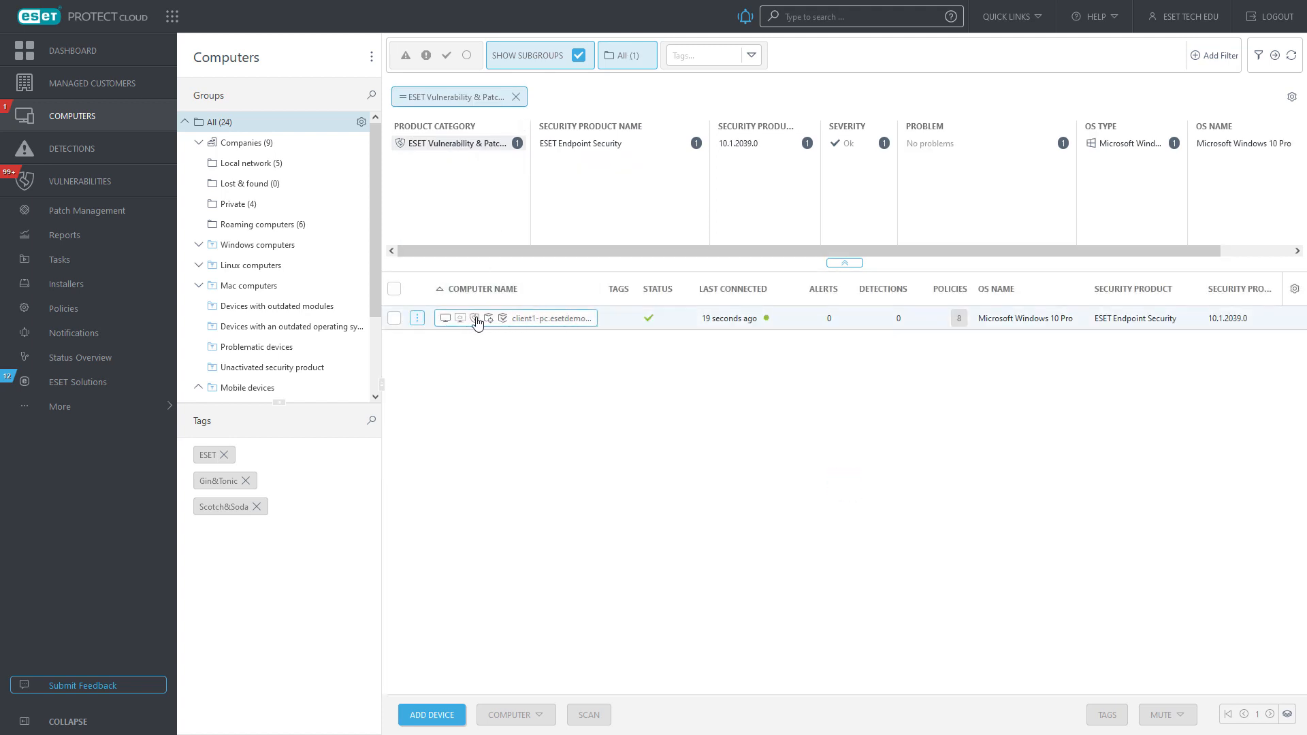
left_click(403, 98)
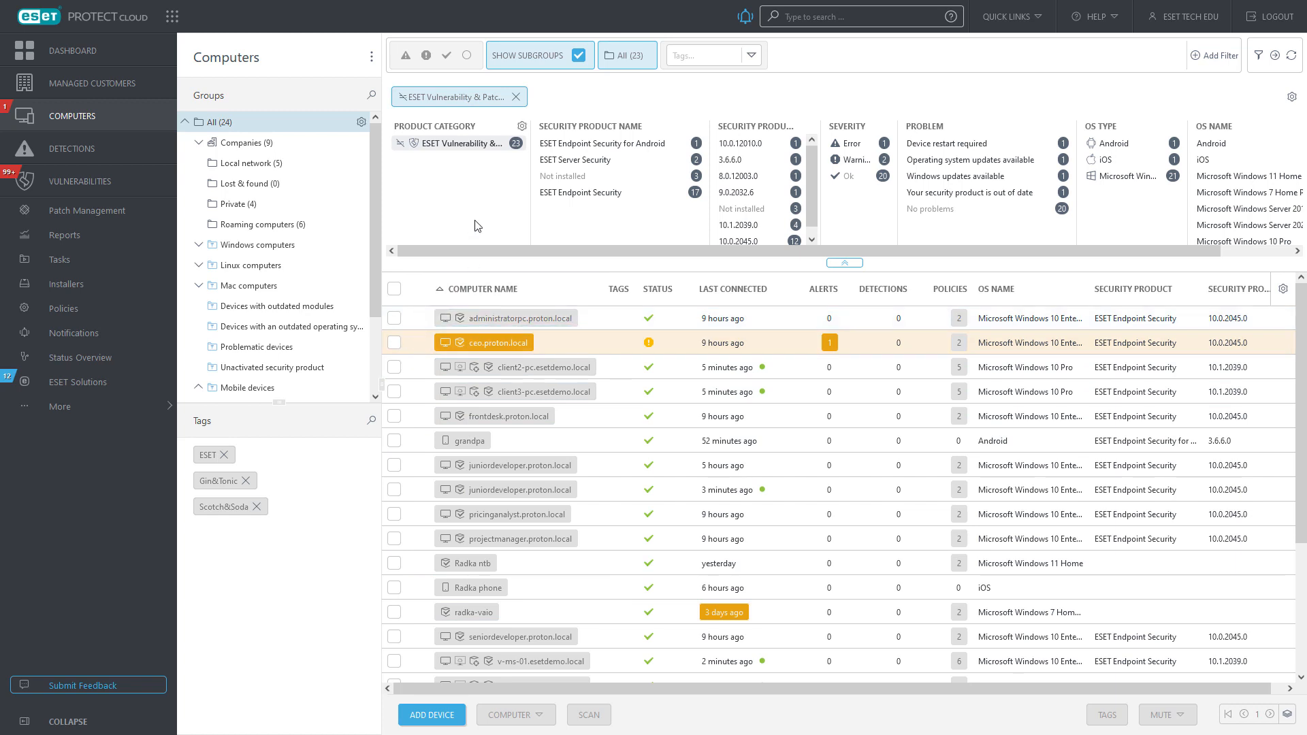
left_click(297, 167)
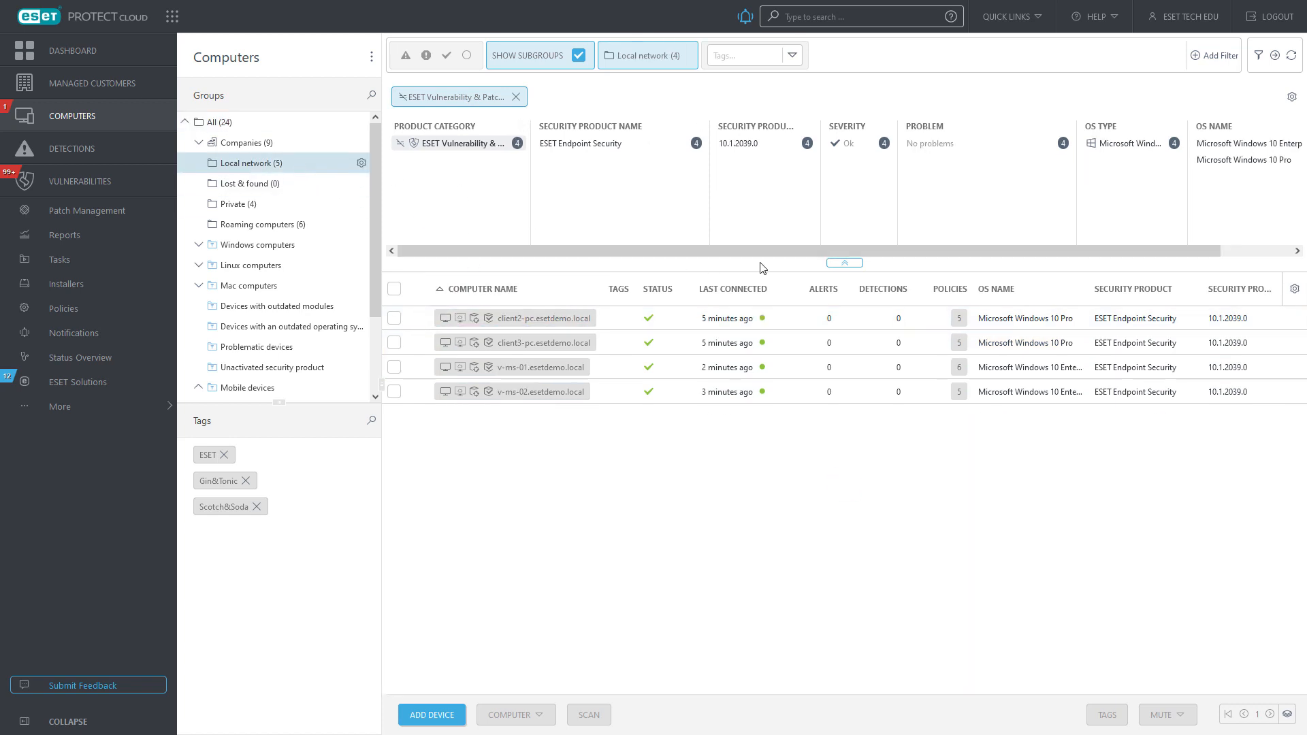
left_click(845, 263)
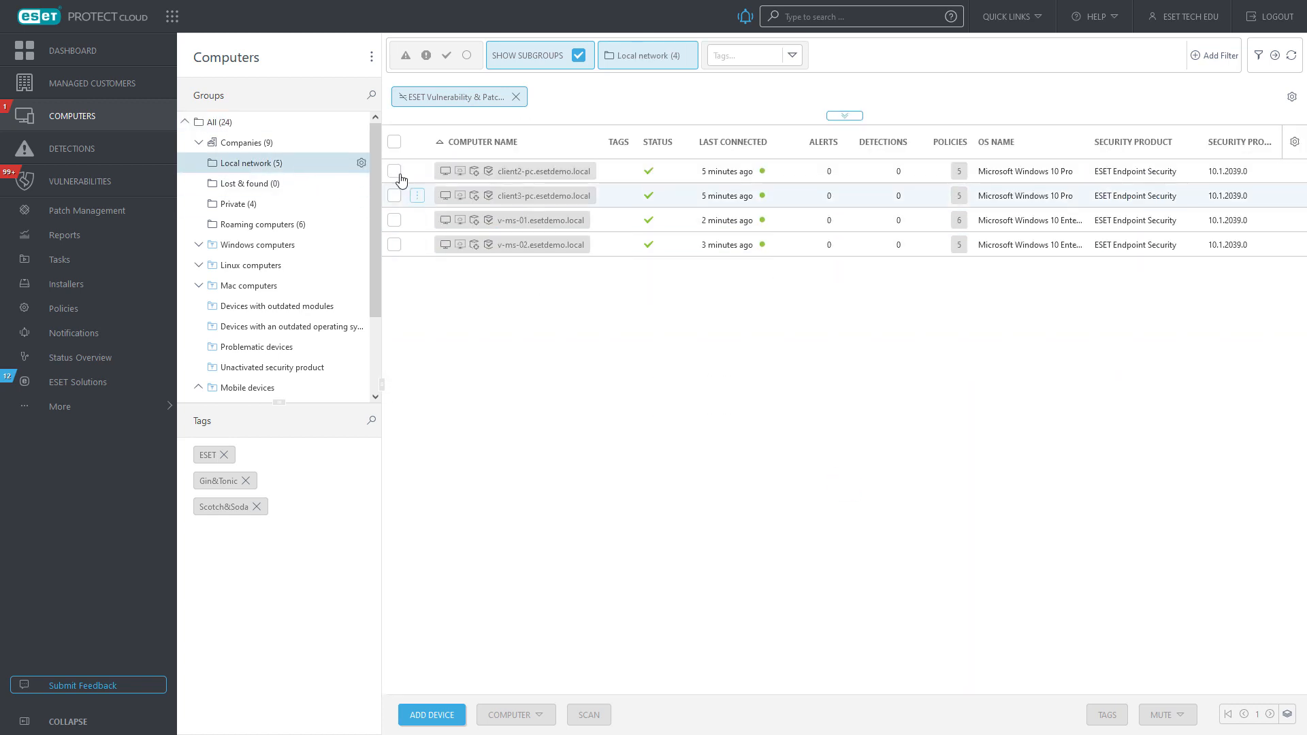
- Enable Vulnerability & Patch Management with automated patch management on all computers in the filtered list
left_click(394, 141)
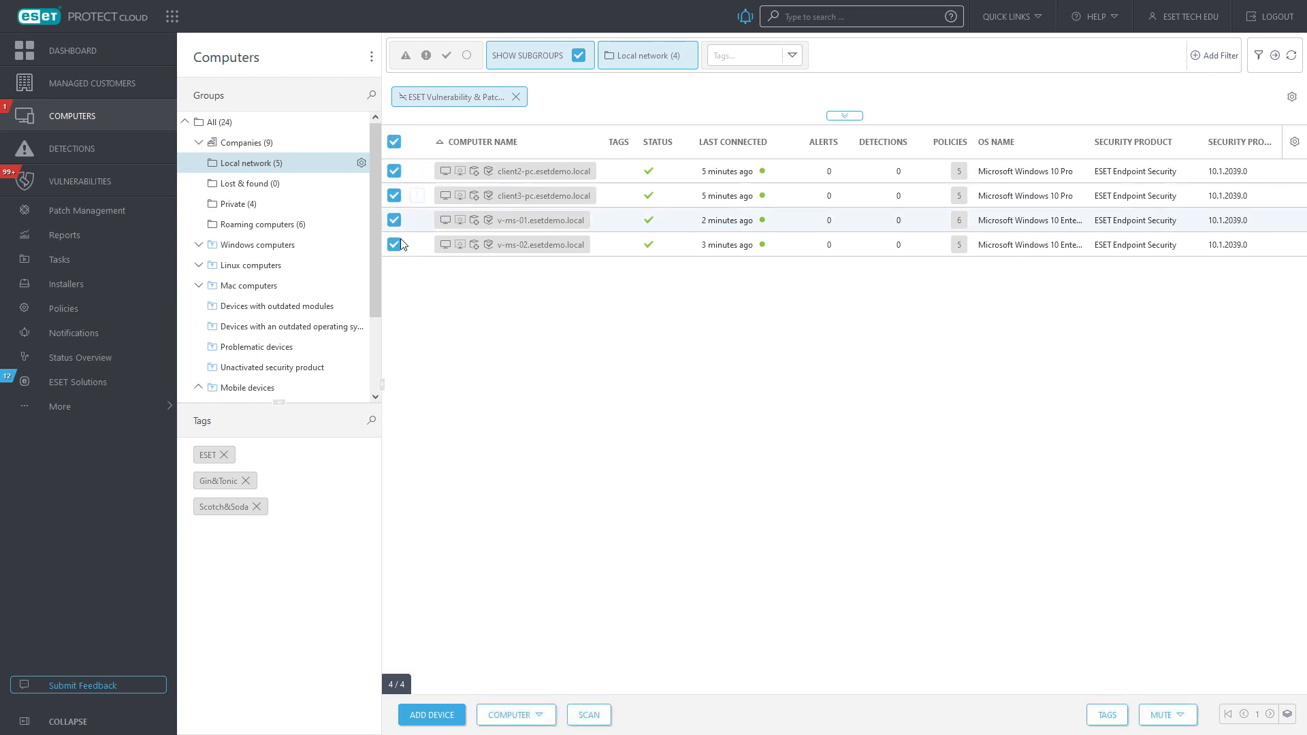
left_click(538, 716)
mouse_move(540, 582)
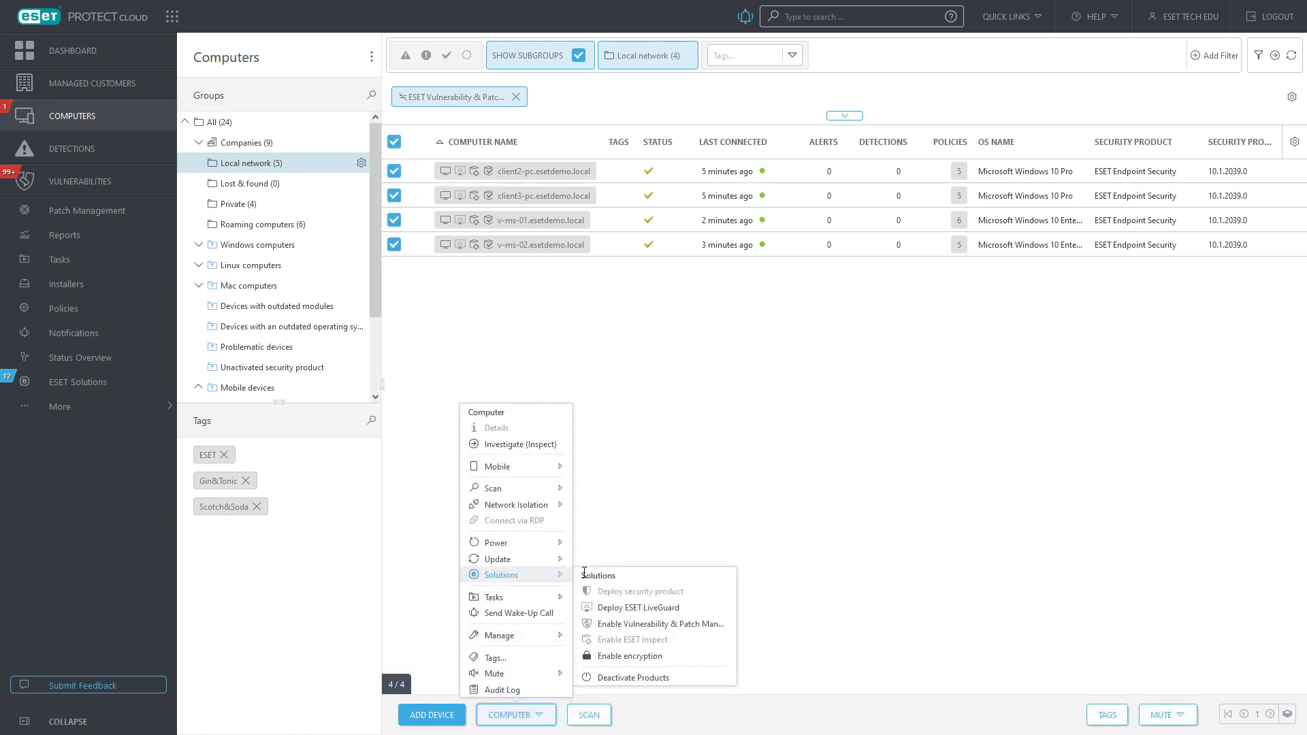
left_click(730, 631)
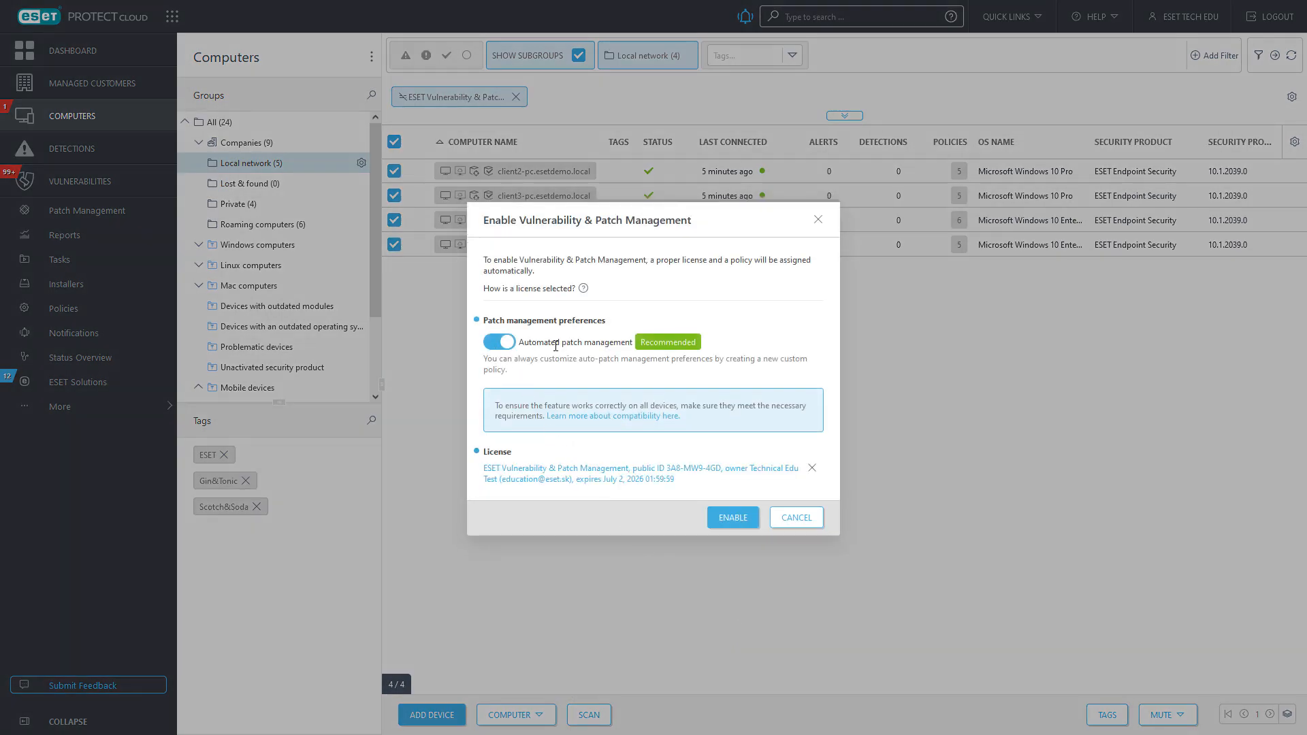
left_click(494, 346)
left_click(508, 348)
left_click(745, 523)
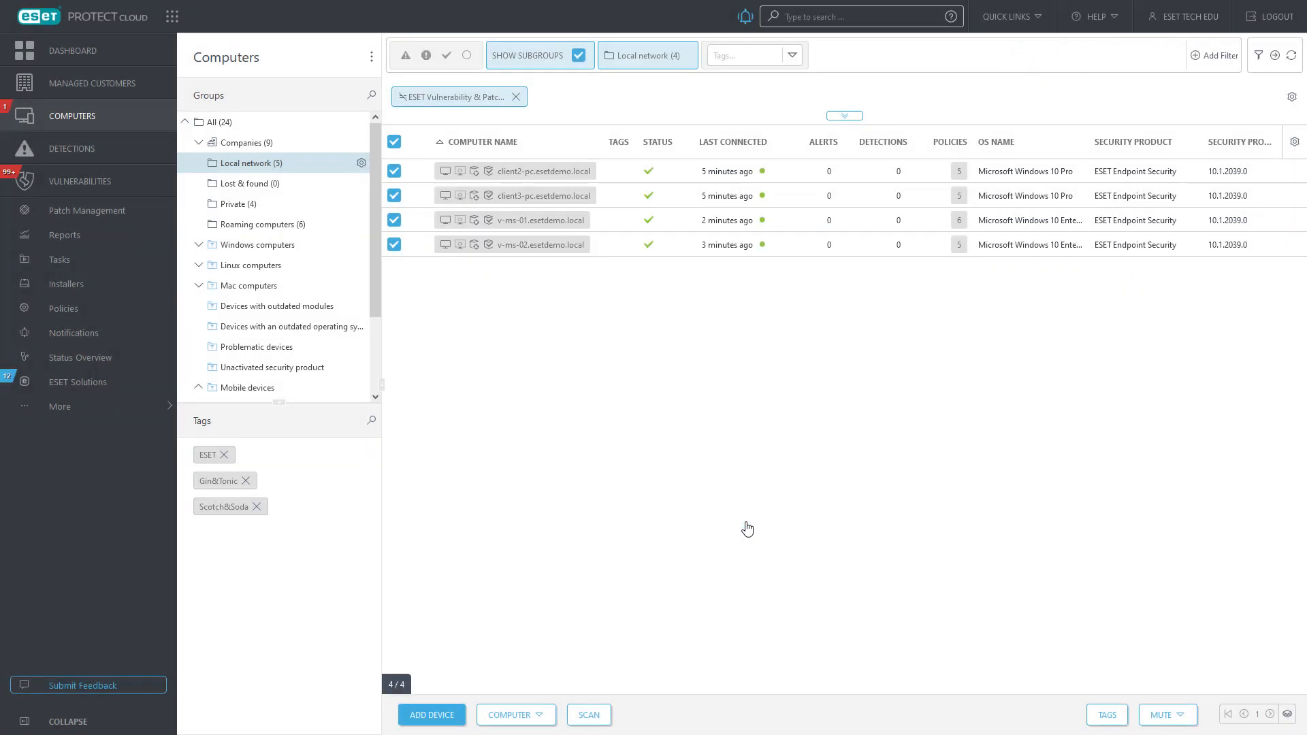
- Refresh the computer list and remove the Vulnerability & Patch Management product filter
left_click(1292, 59)
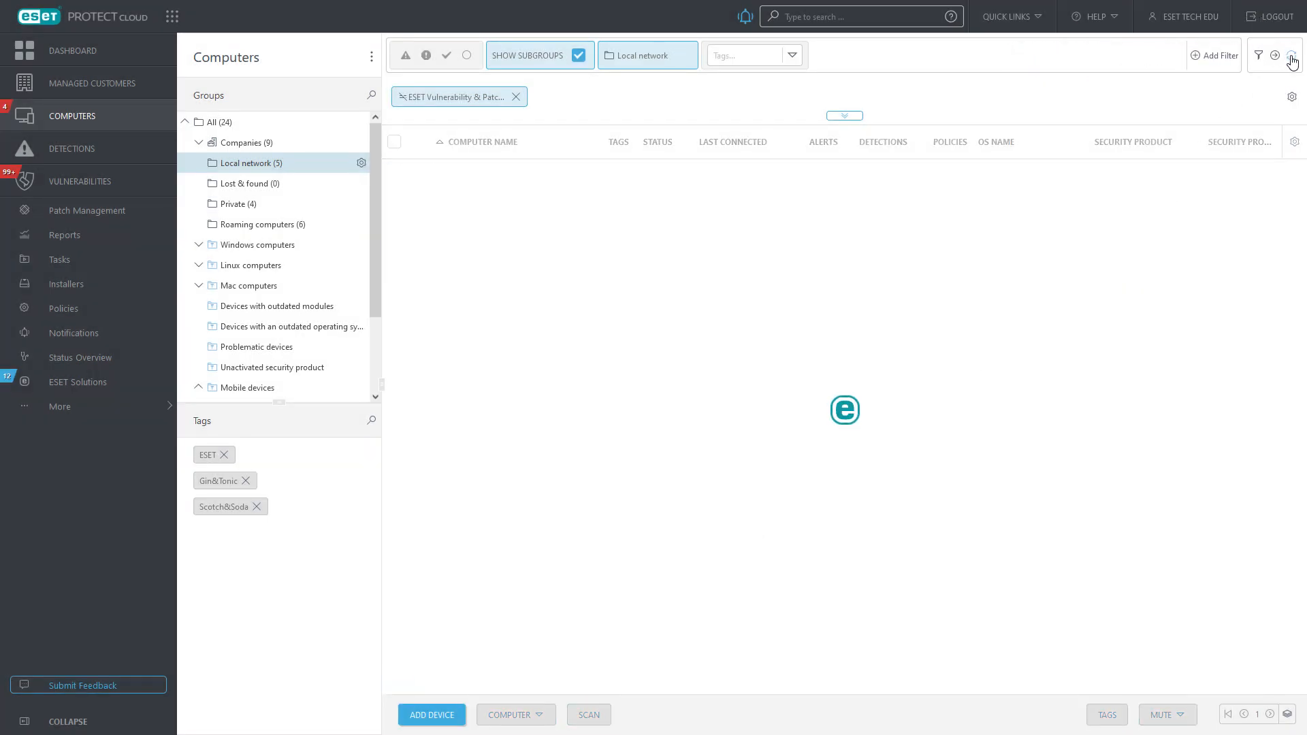
left_click(516, 97)
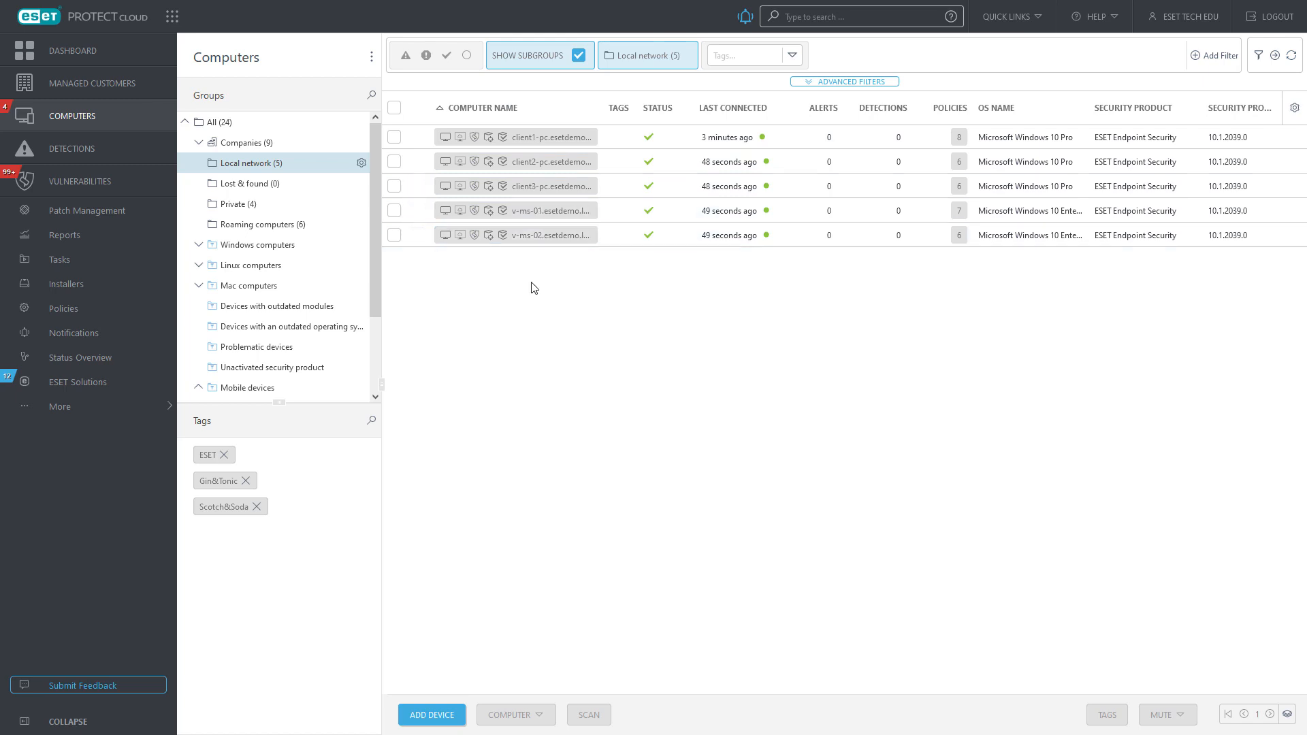
- Open the details of client1-pc and examine its Vulnerability & Patch Management status in the overview
left_click(417, 137)
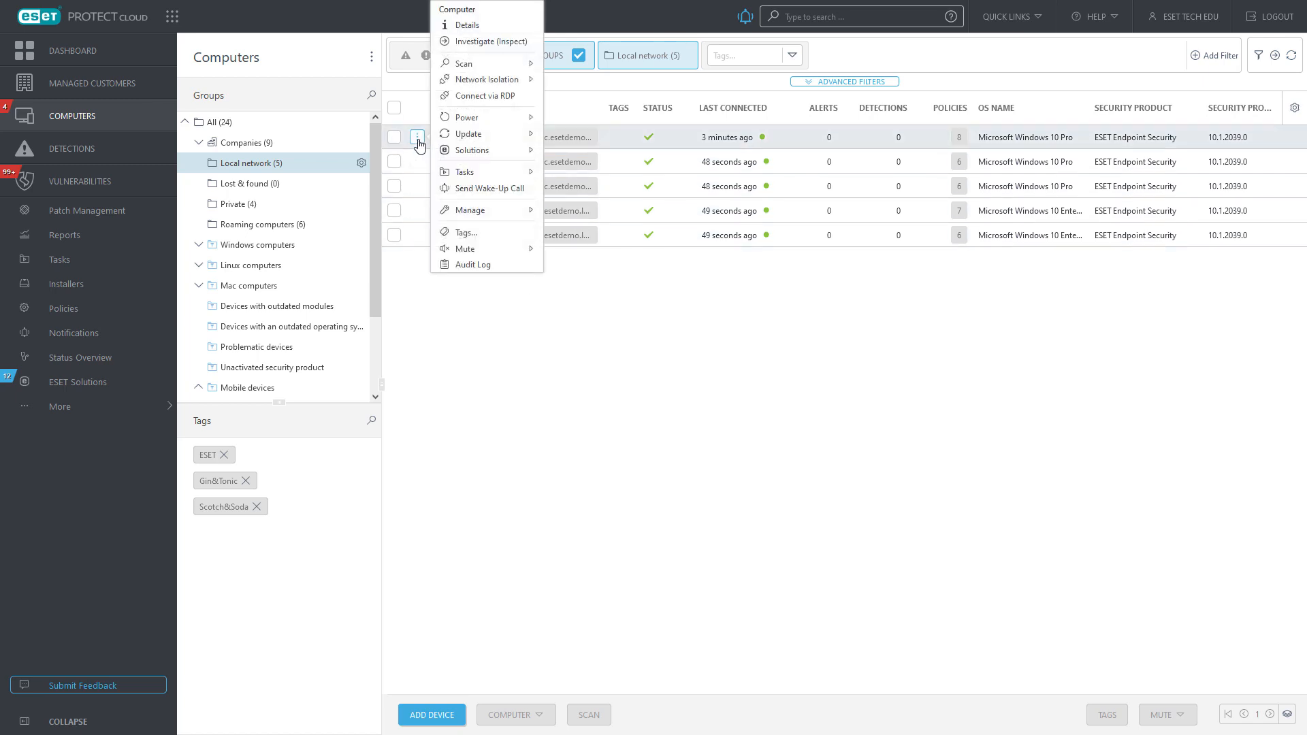
left_click(467, 25)
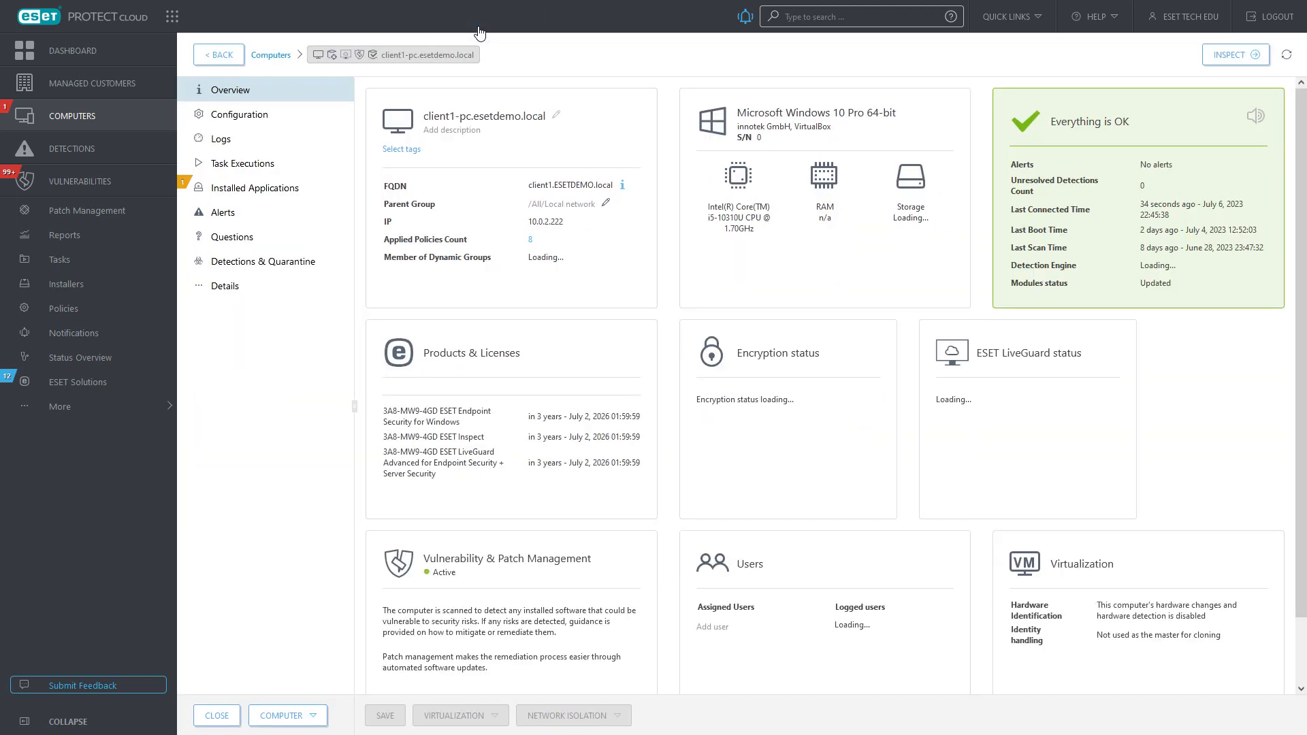
scroll(480, 216, "down", 2)
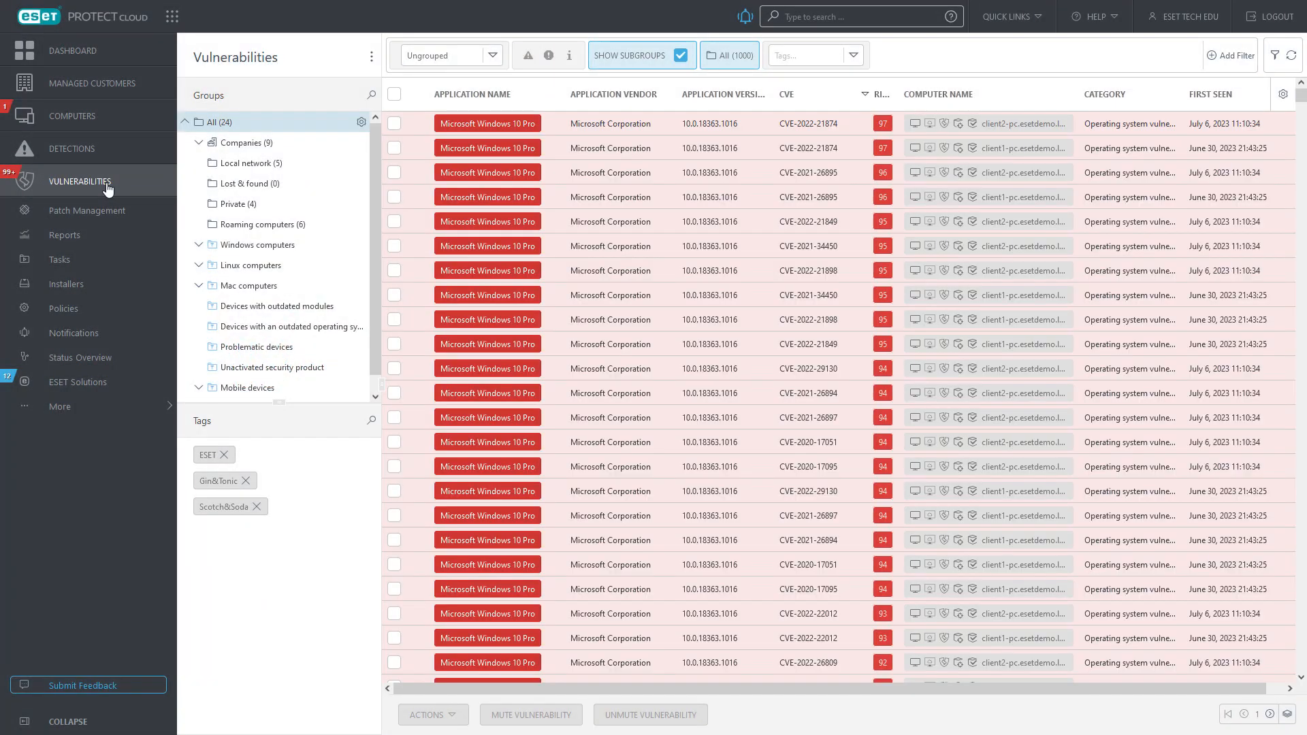
- Group the vulnerabilities by application name to review affected devices, and return to the ungrouped list
left_click(500, 57)
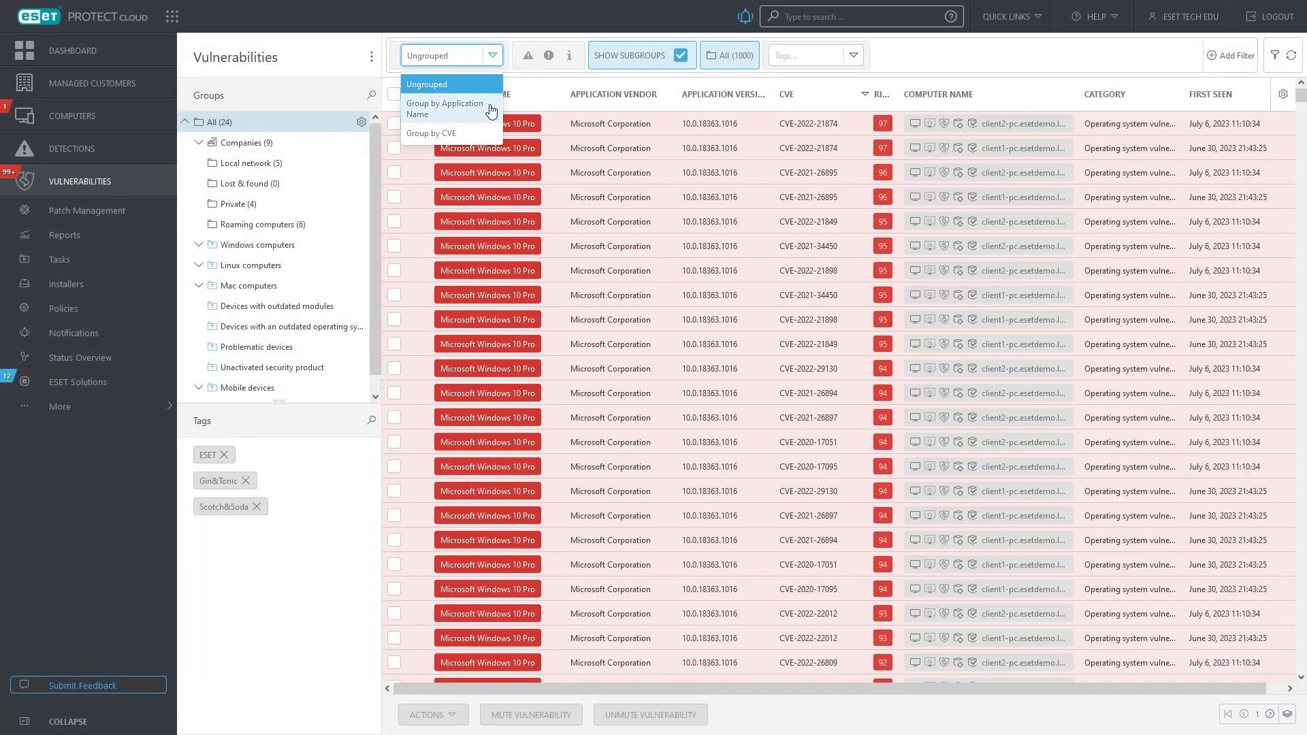
left_click(491, 107)
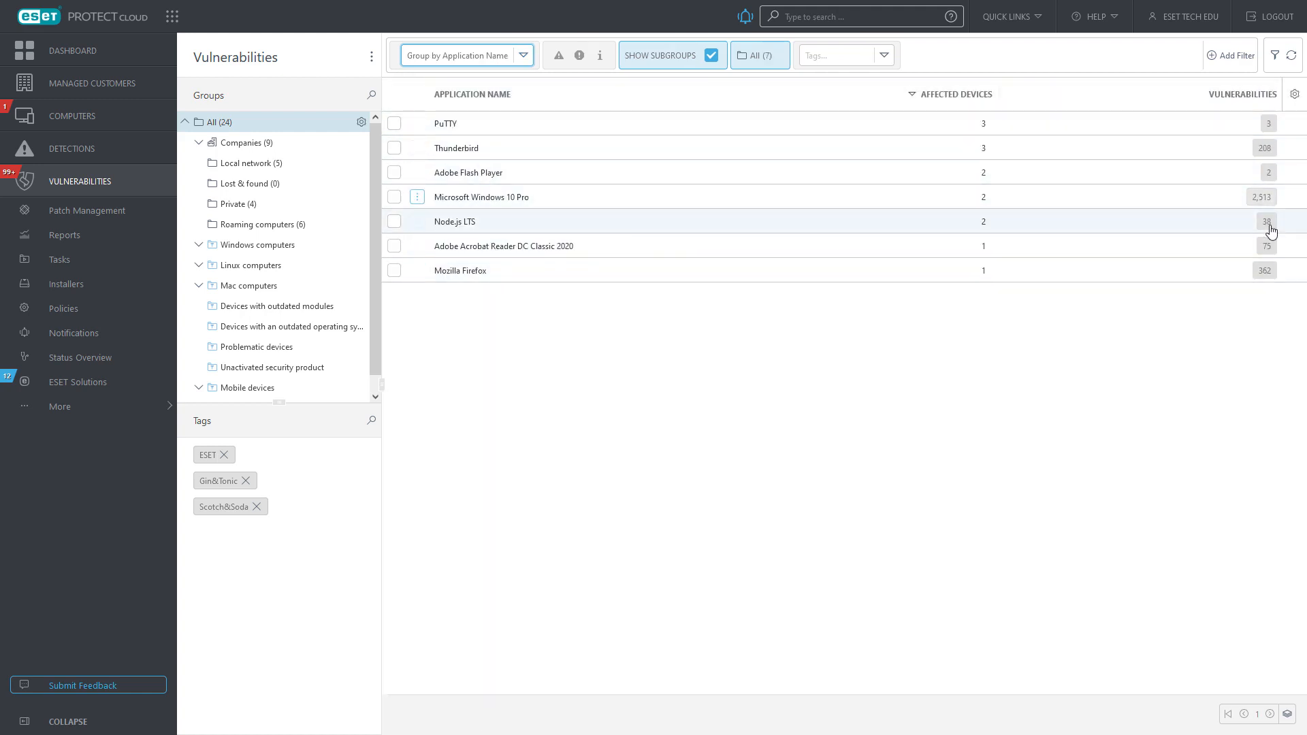
left_click(523, 55)
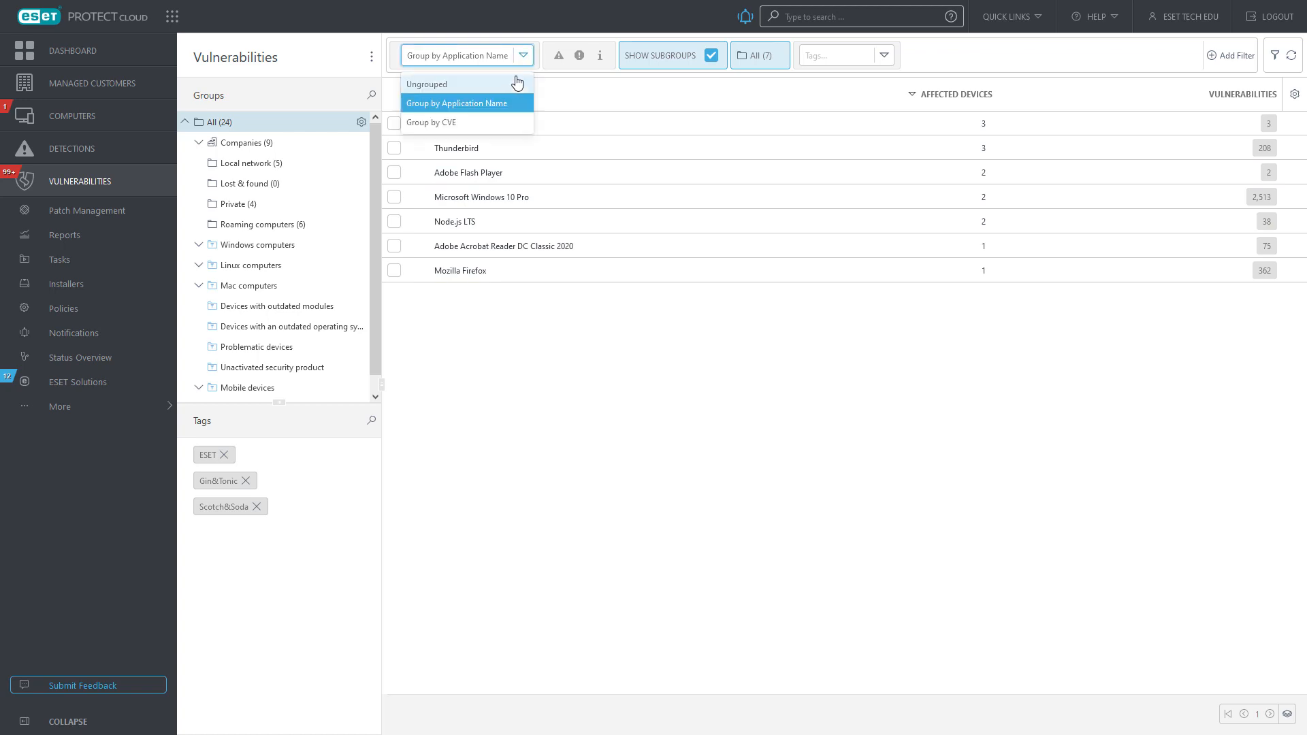
left_click(517, 85)
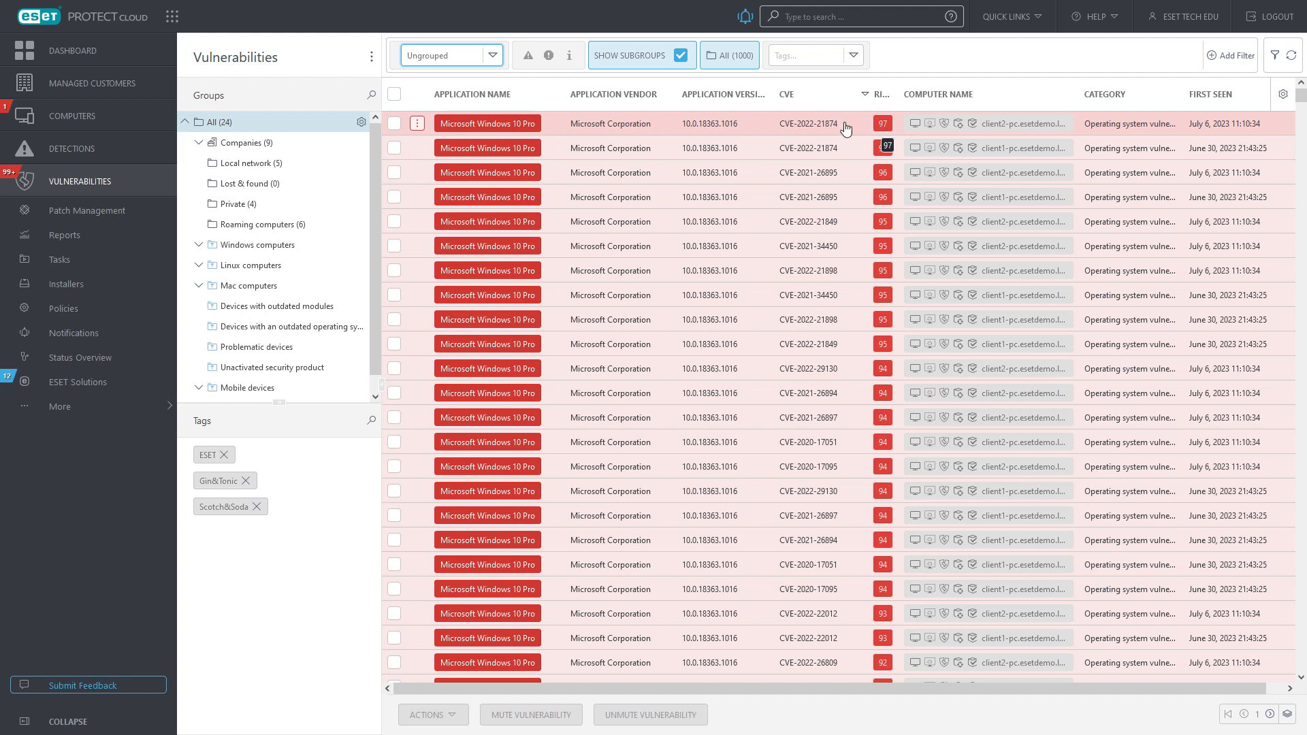
- Sort the vulnerabilities by application vendor in descending order
left_click(617, 99)
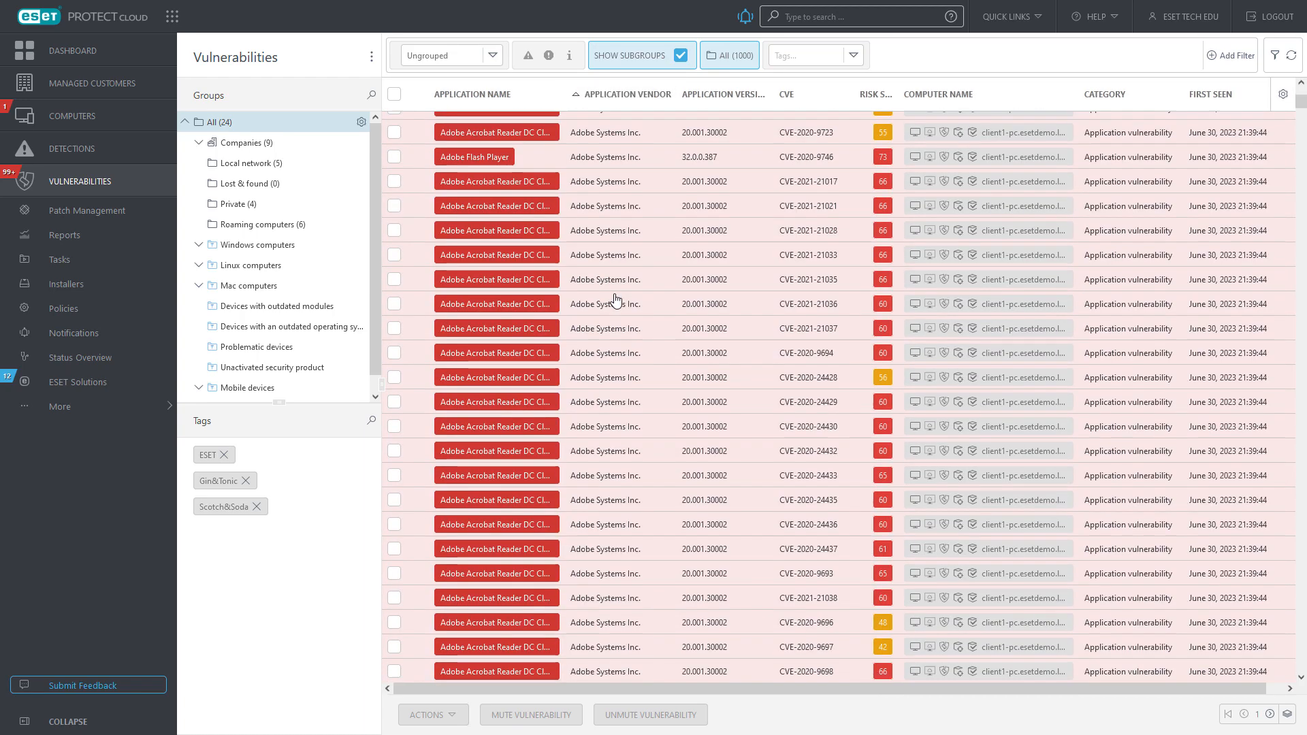
left_click(609, 100)
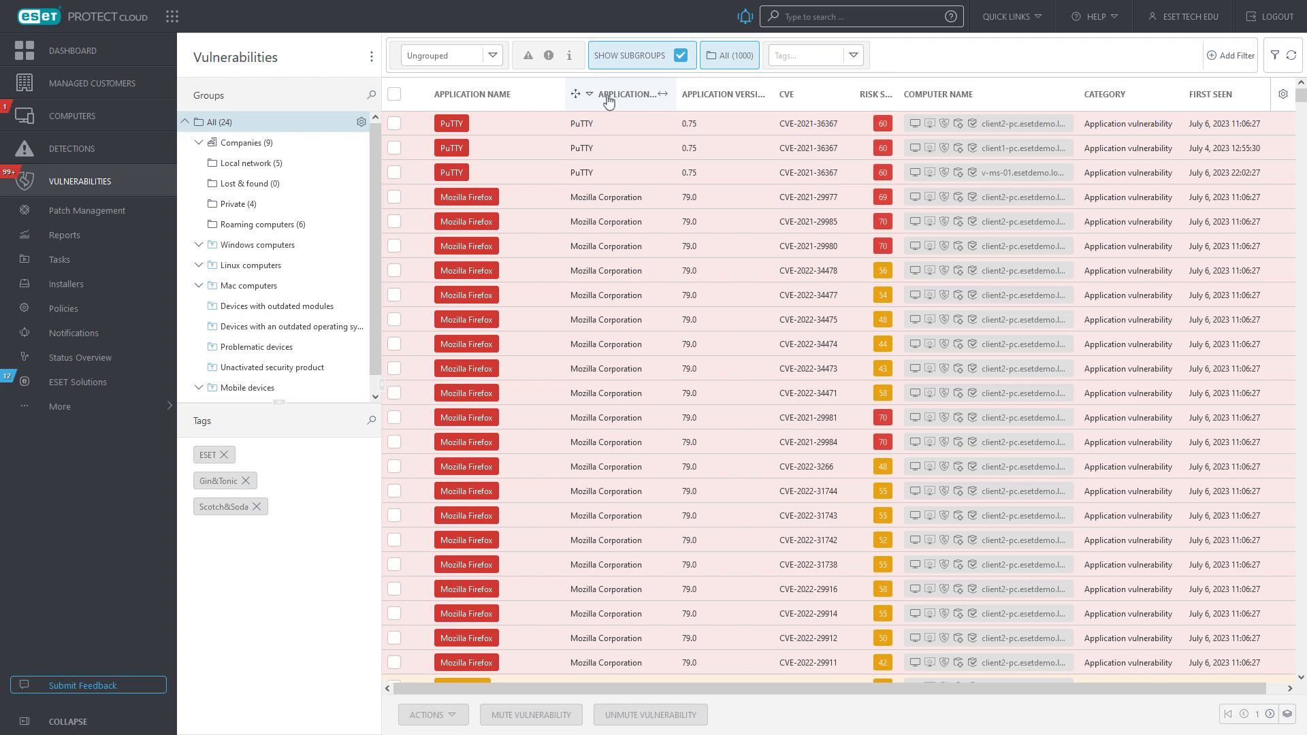
- Review the details of the Mozilla Firefox vulnerabilities CVE-2021-29977 and CVE-2021-29985, and close the details view
left_click(457, 203)
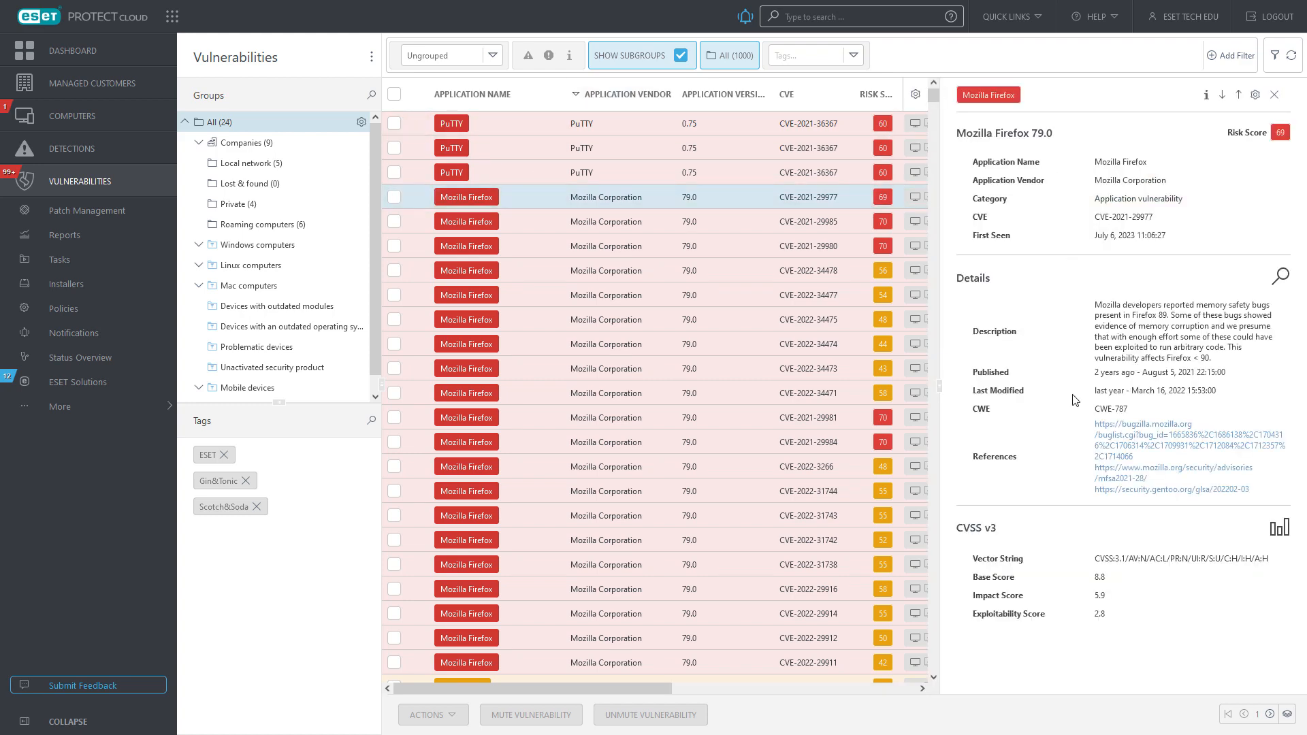
left_click(1222, 95)
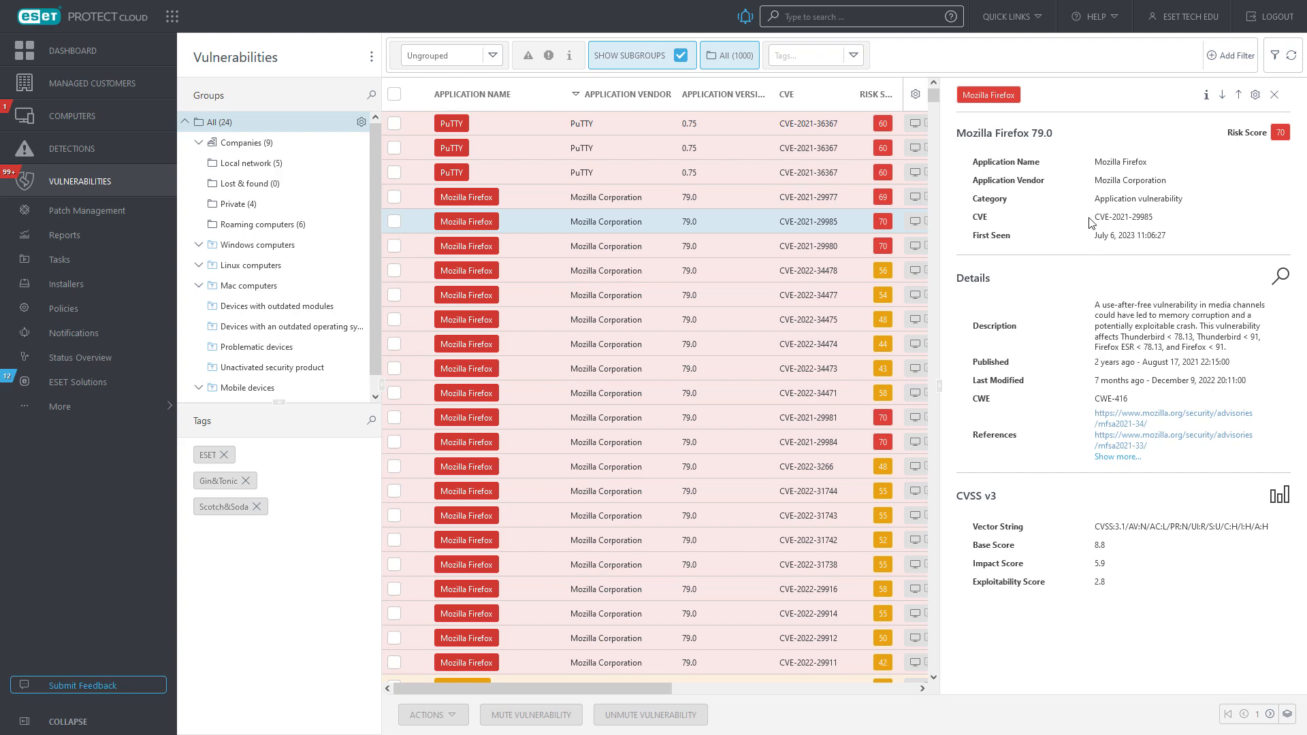
left_click(1275, 95)
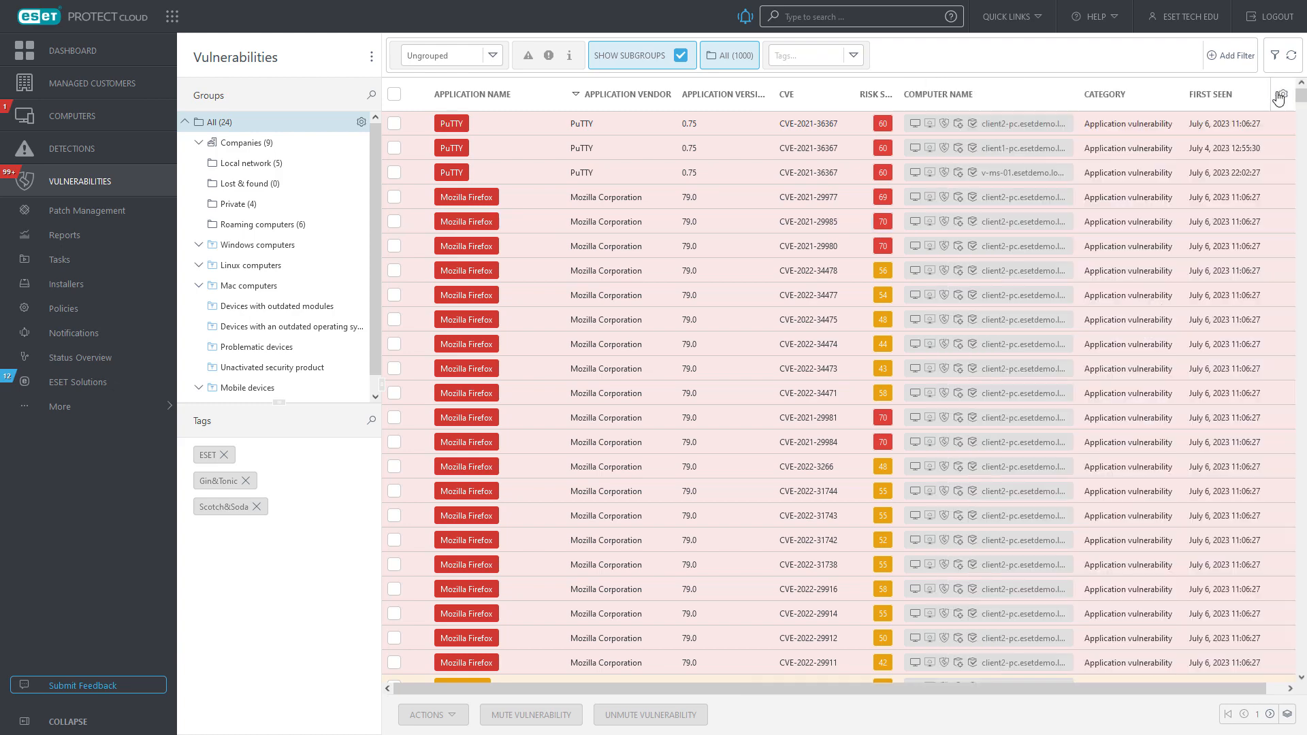
- Mute the Mozilla Firefox vulnerabilities CVE-2021-29977, CVE-2021-29985 and CVE-2021-29980
left_click(395, 197)
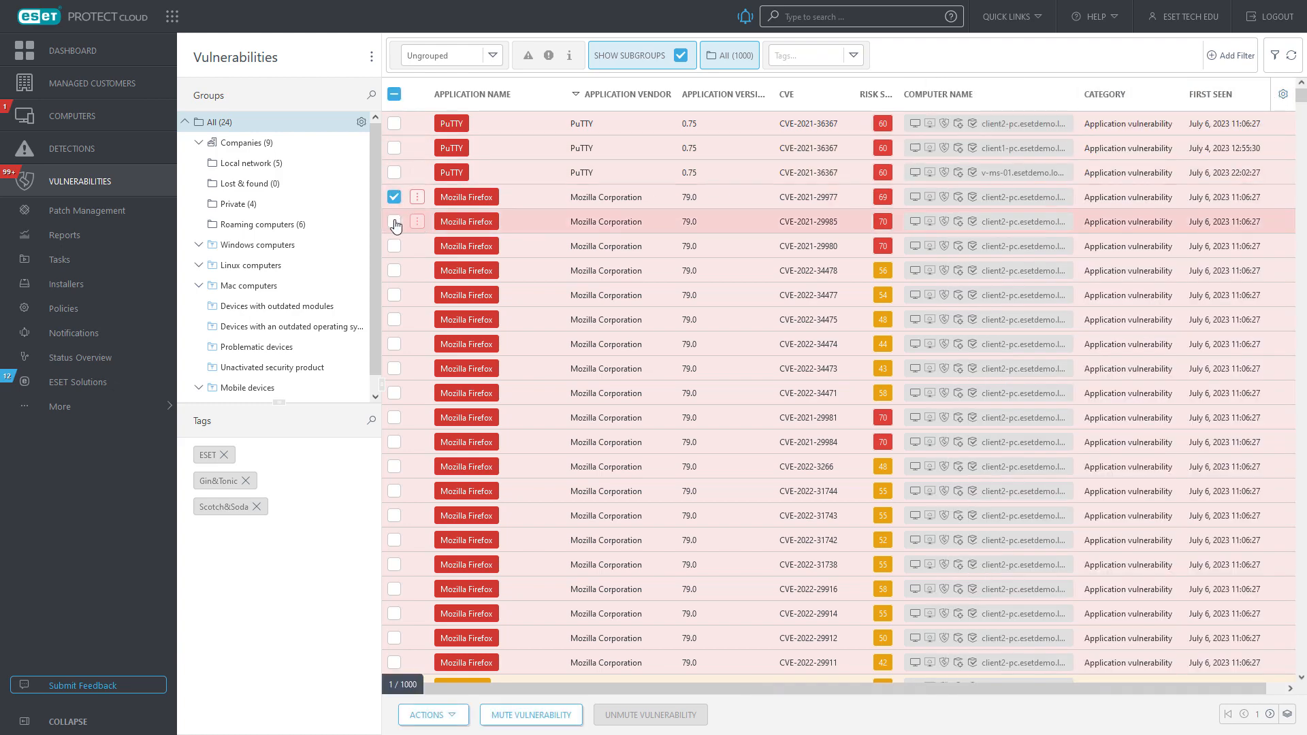
left_click(394, 222)
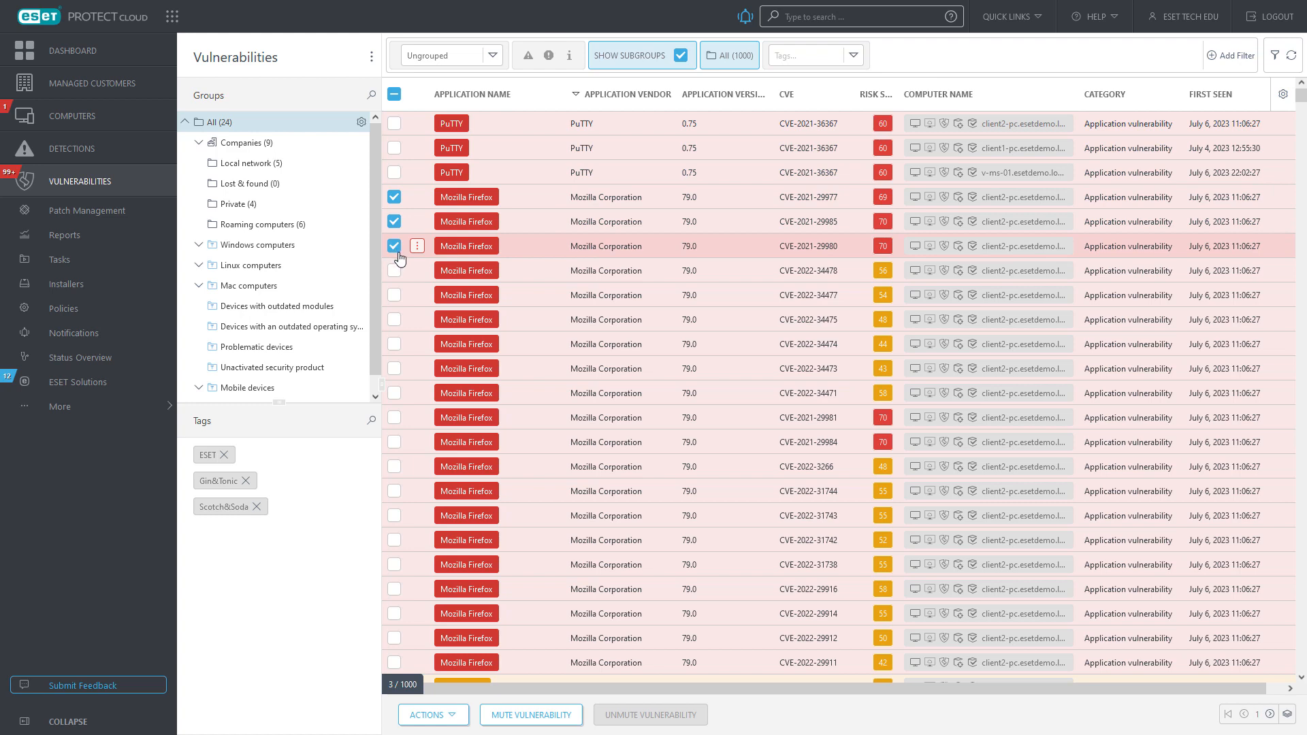
left_click(534, 717)
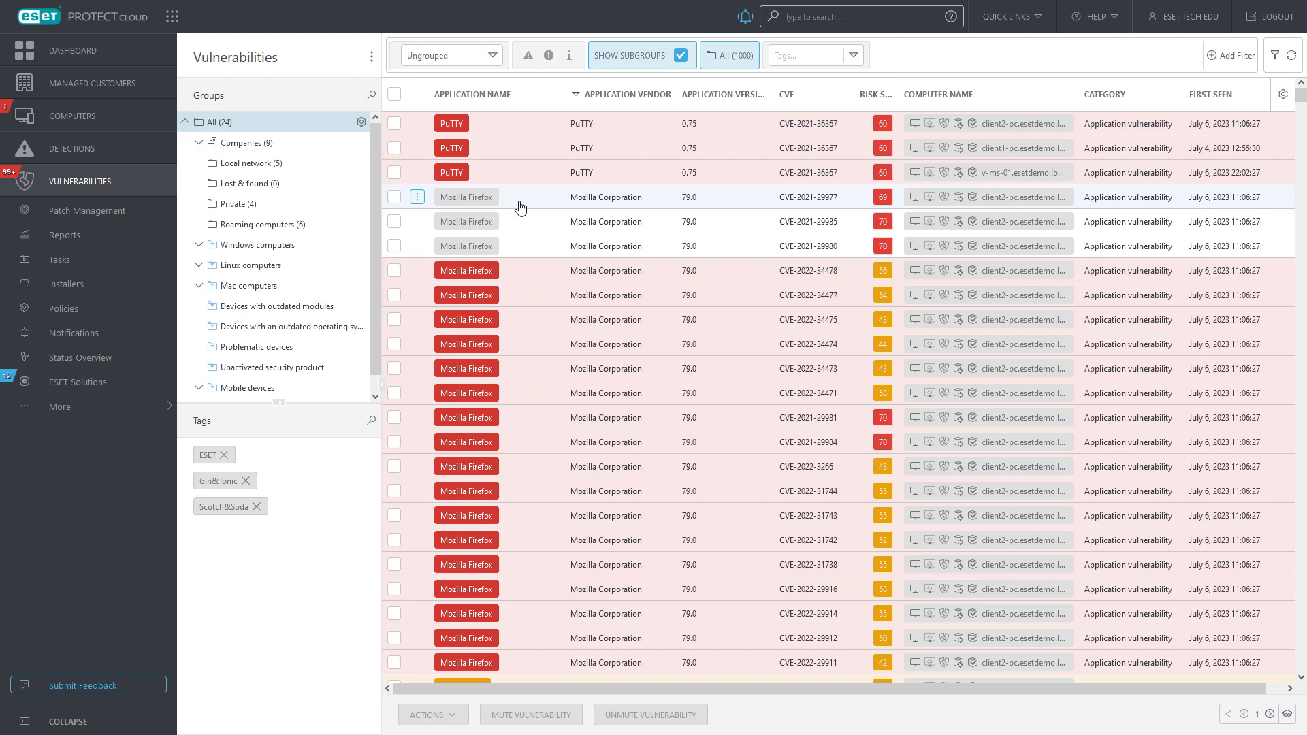
- Unmute the three muted Mozilla Firefox vulnerabilities
left_click(394, 246)
left_click(395, 222)
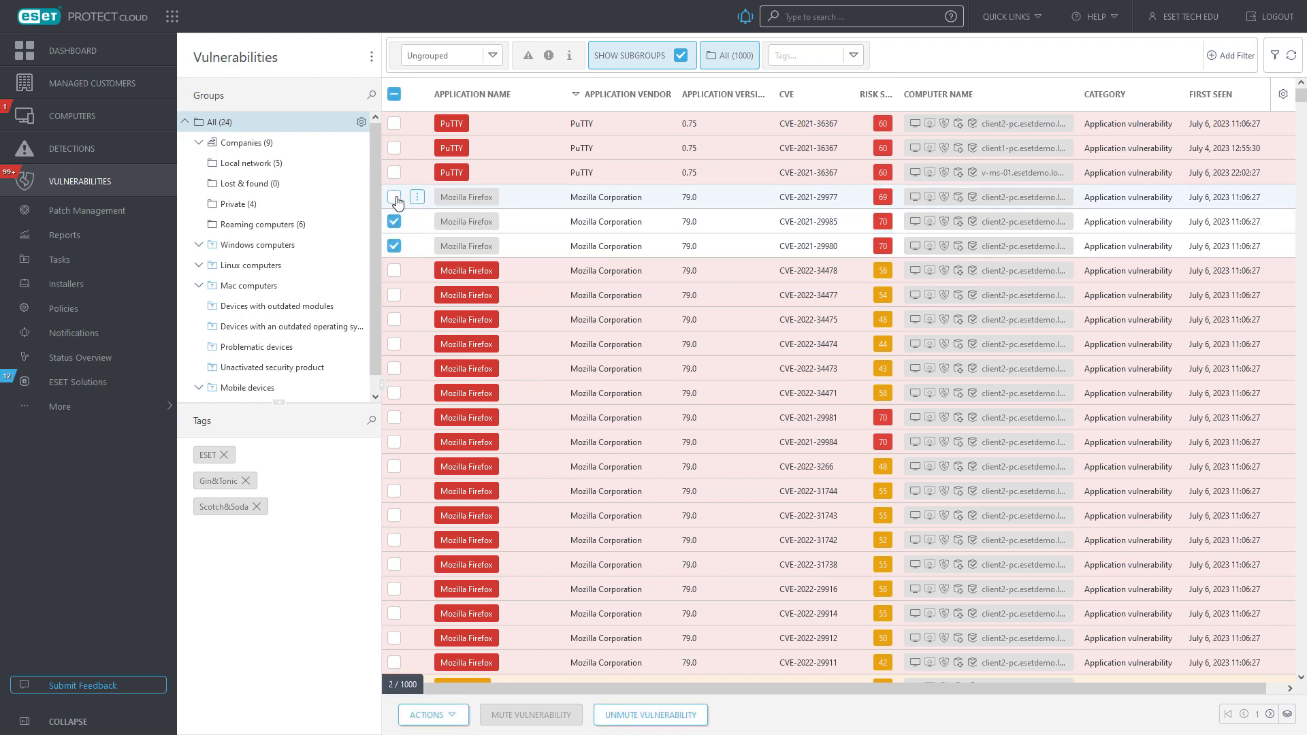
left_click(676, 715)
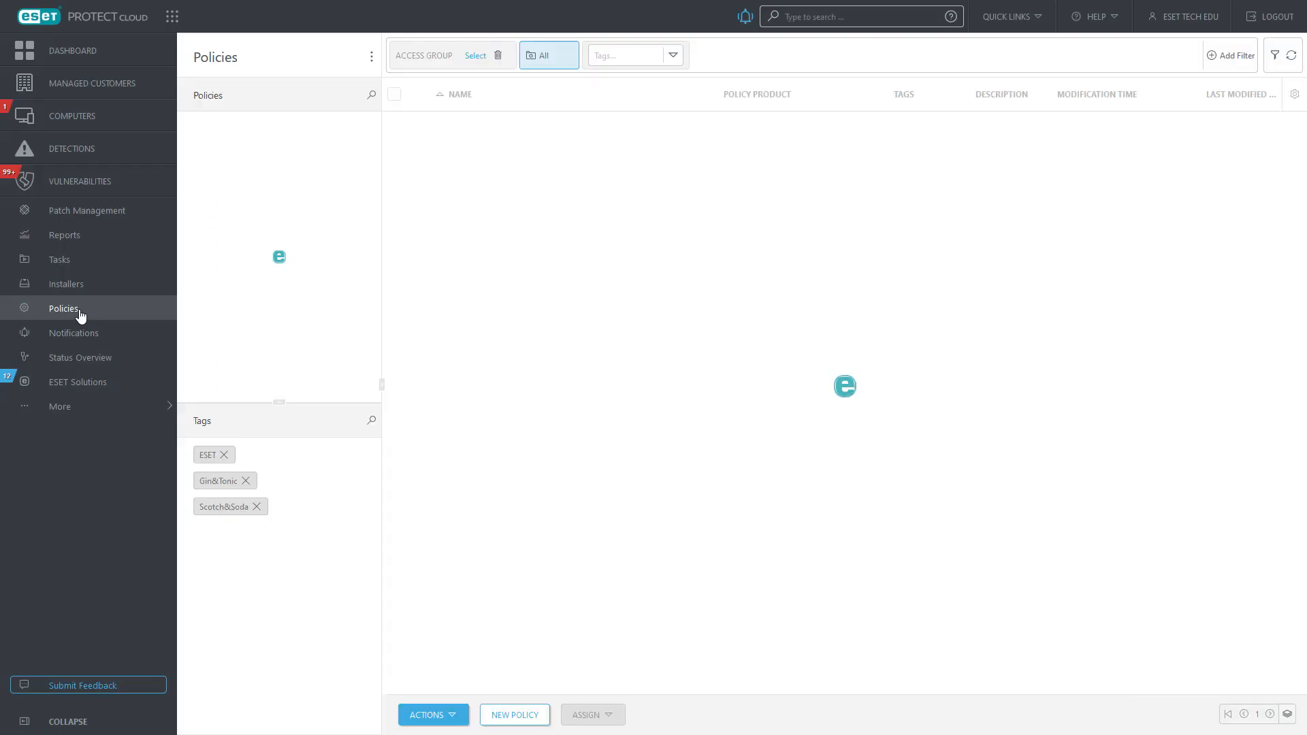
- Start a new policy and name it "V&PM policy"
left_click(505, 716)
type("V&PM pol")
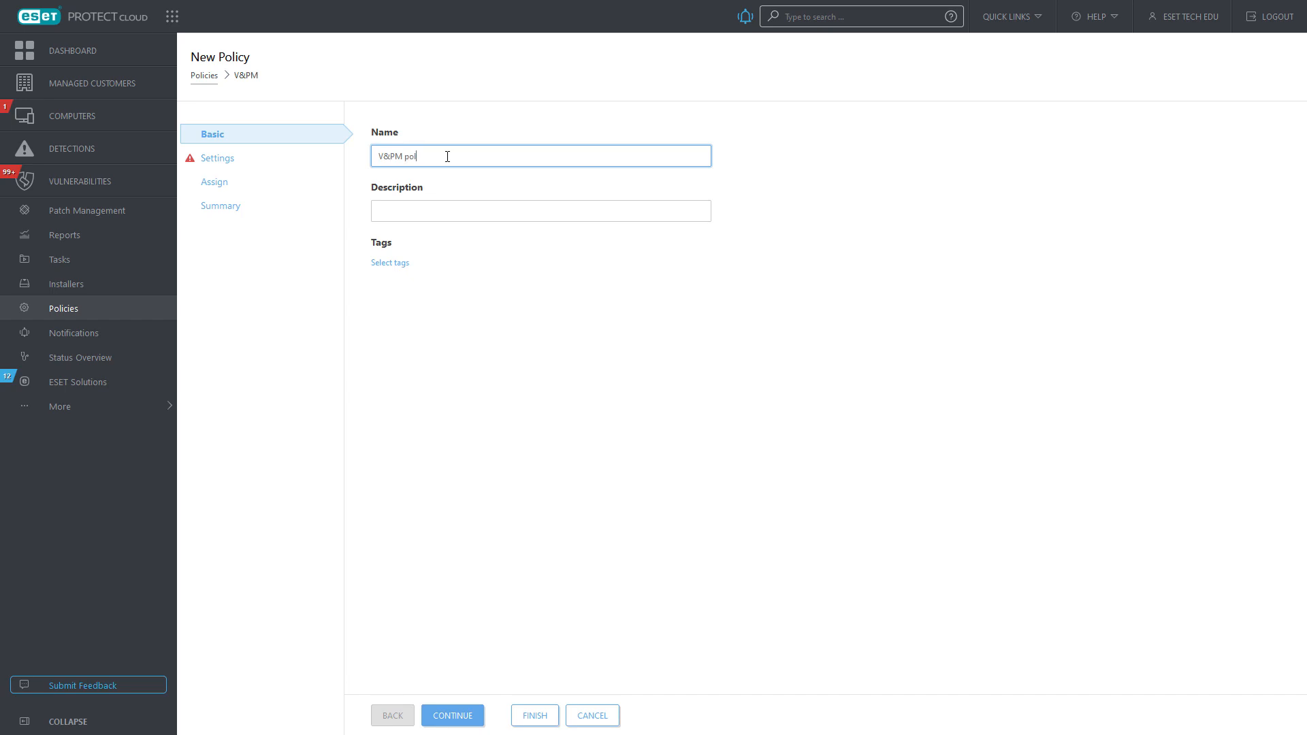
type("icy")
- Base the policy settings on Common features and turn on Enable Vulnerability & Patch Management
left_click(222, 161)
left_click(403, 138)
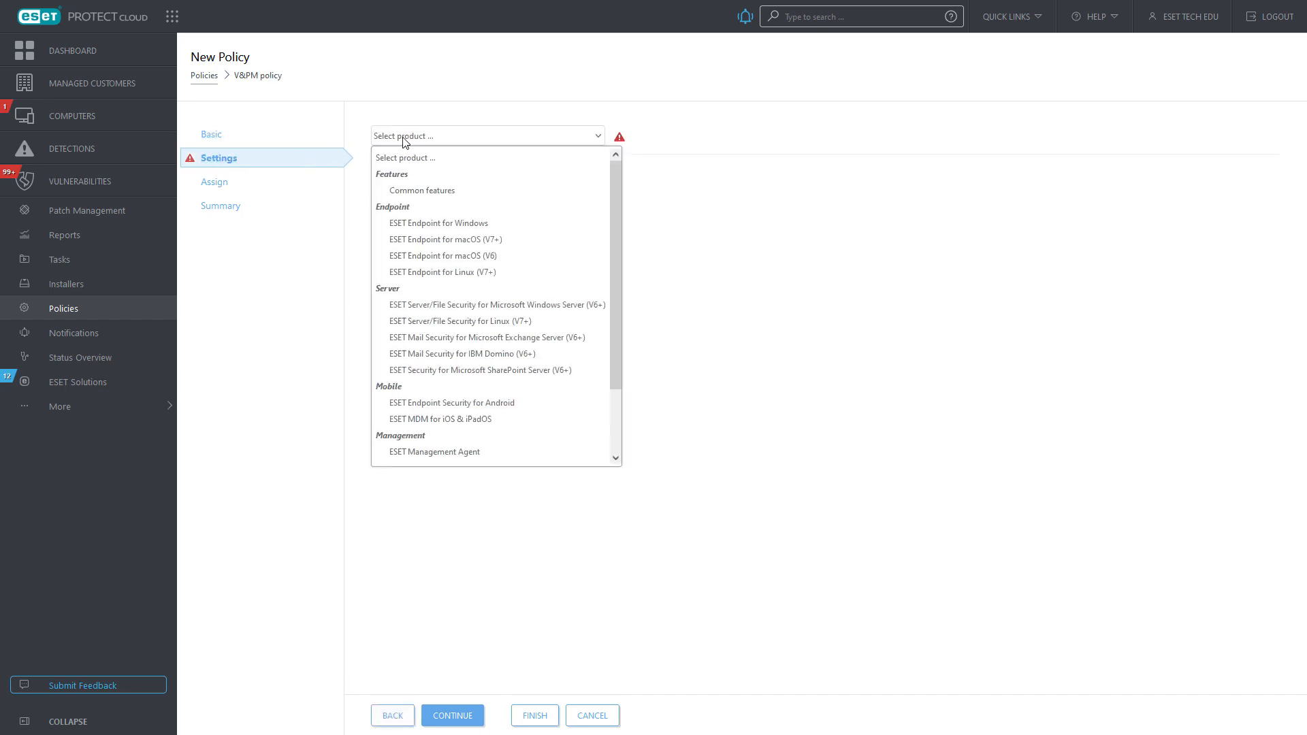
left_click(460, 190)
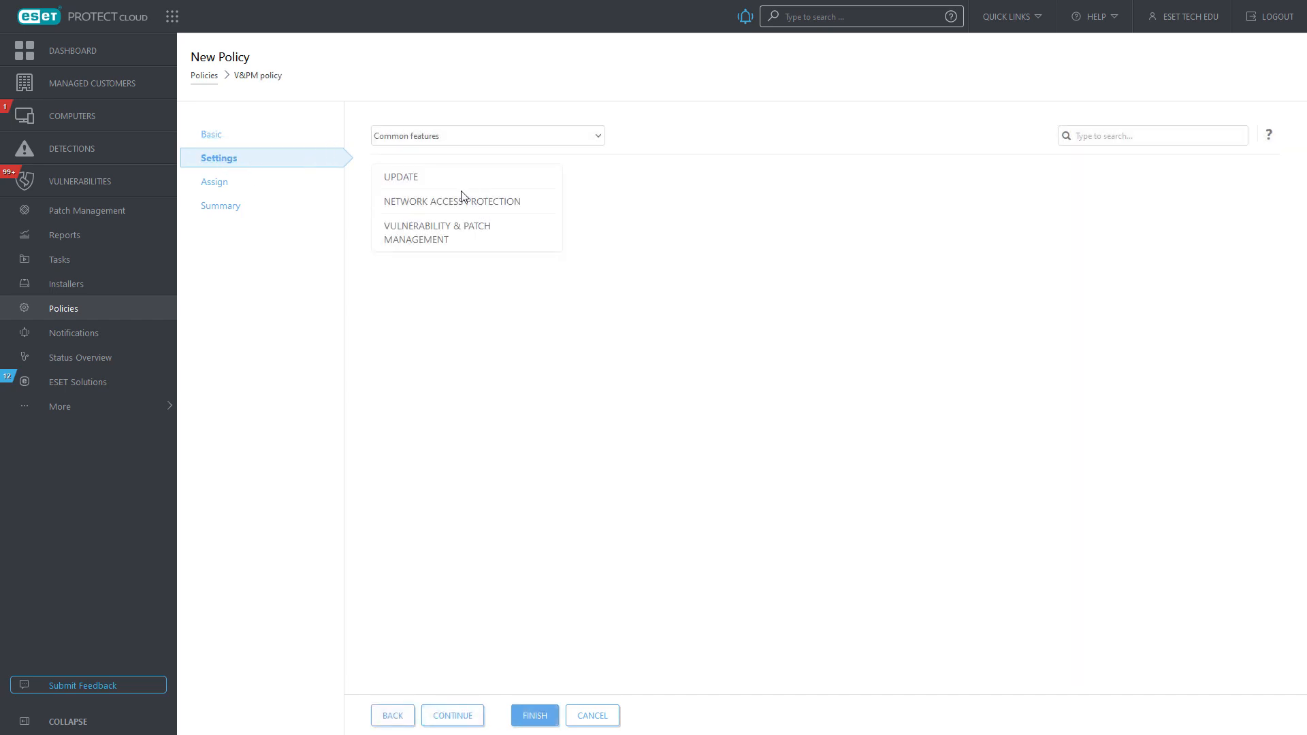
left_click(458, 229)
left_click(989, 205)
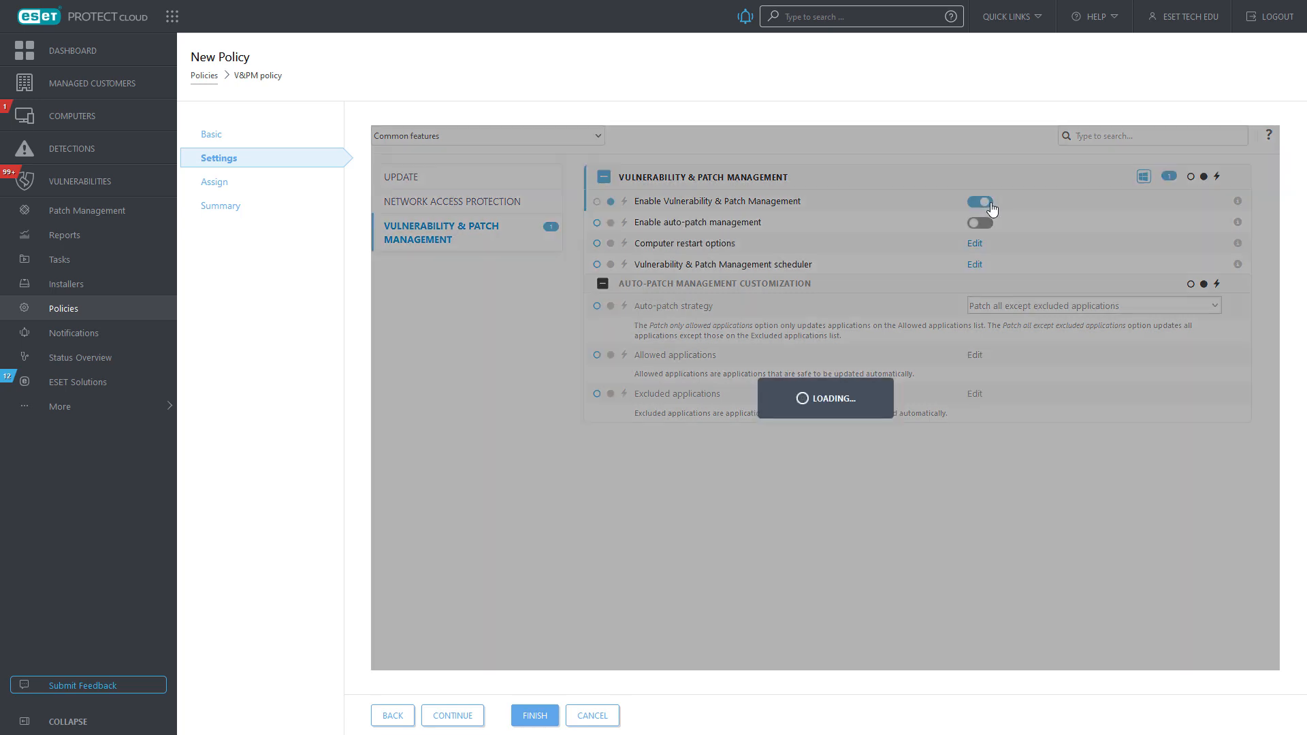
- Turn on auto-patch management and set the Vulnerability & Patch Management scheduler's start time to 18:00:00
left_click(984, 224)
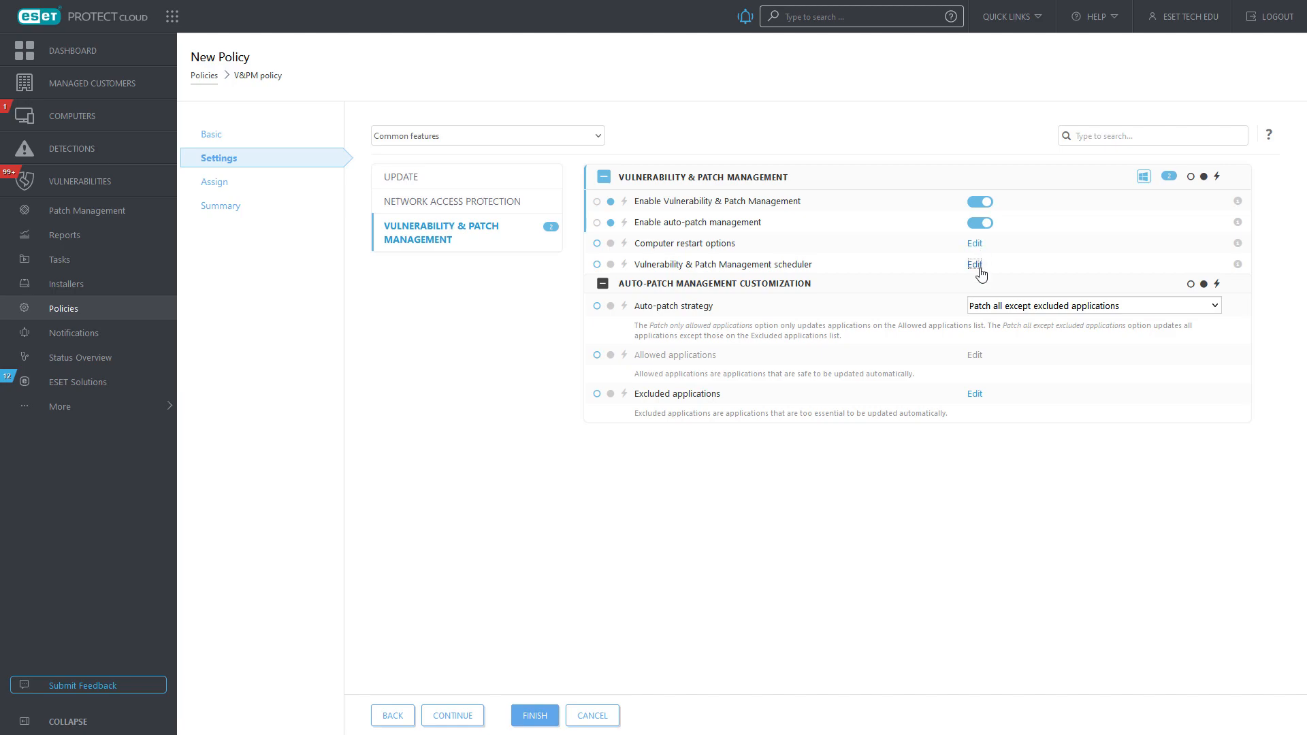
left_click(979, 267)
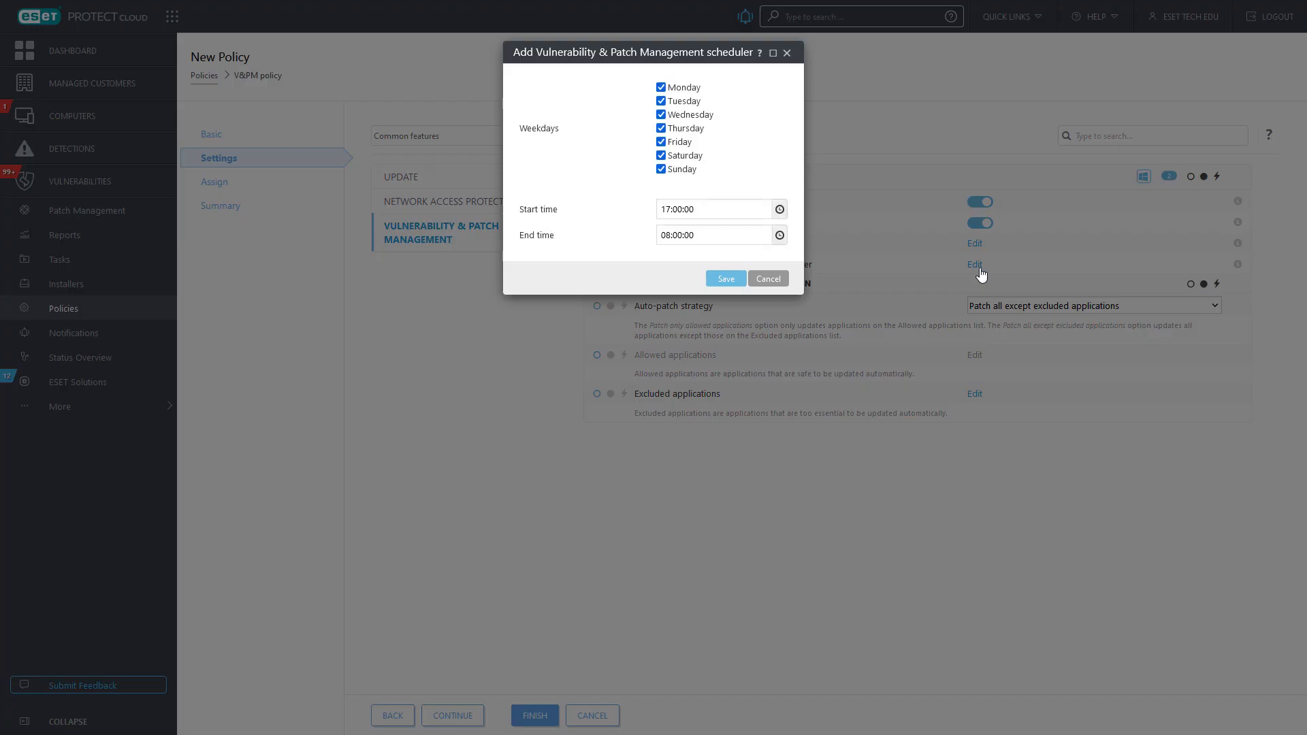
left_click(662, 157)
left_click(668, 208)
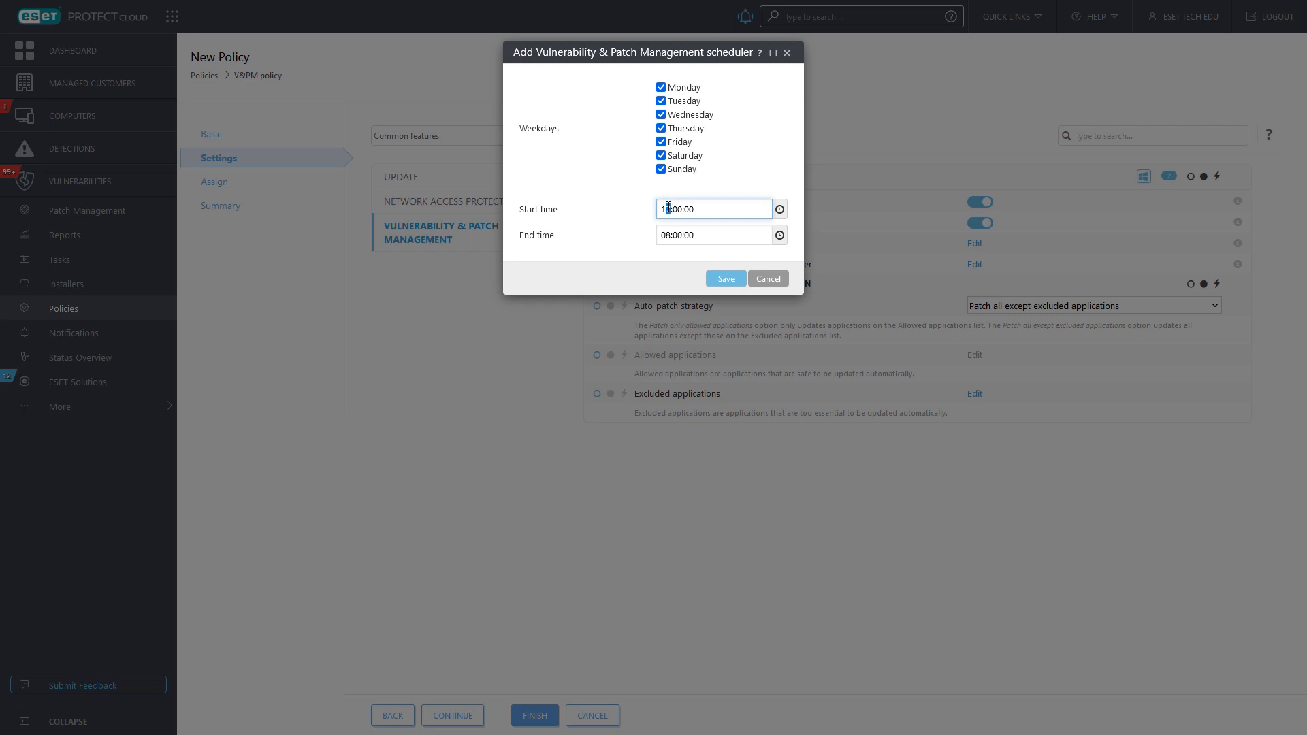
left_click(708, 261)
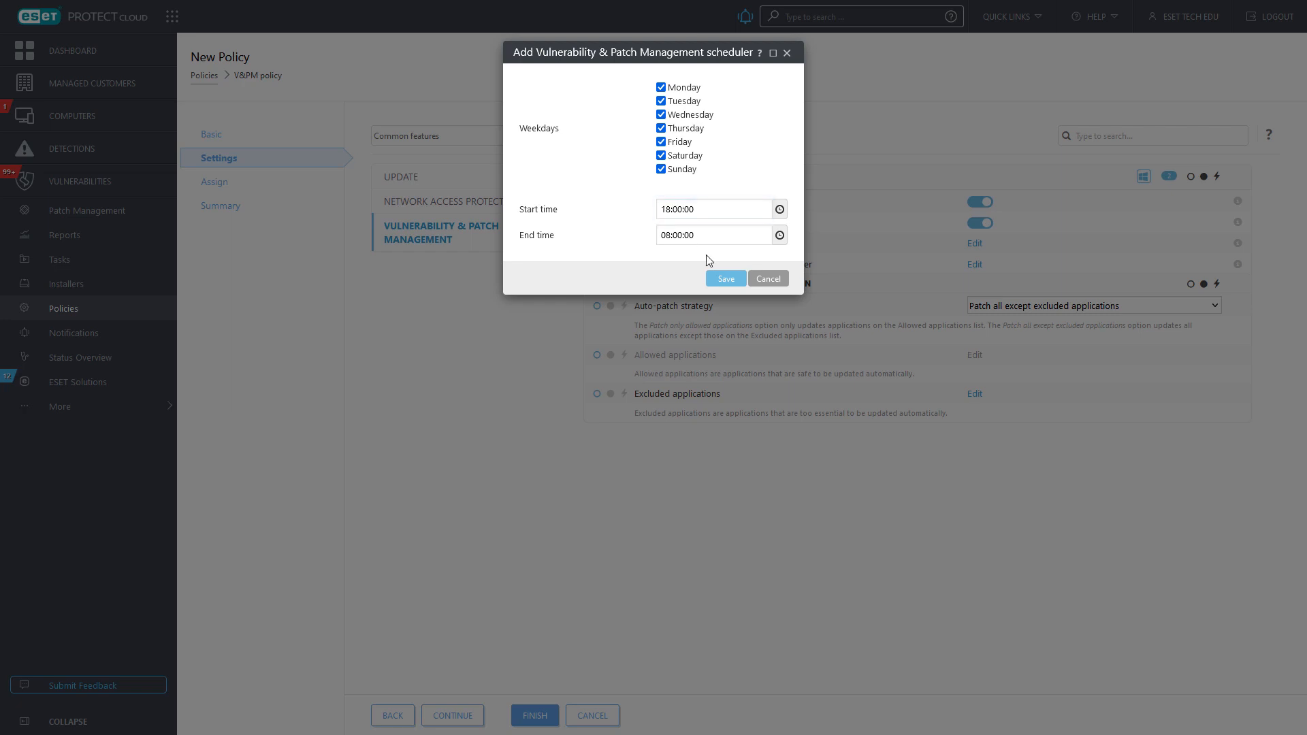
left_click(726, 280)
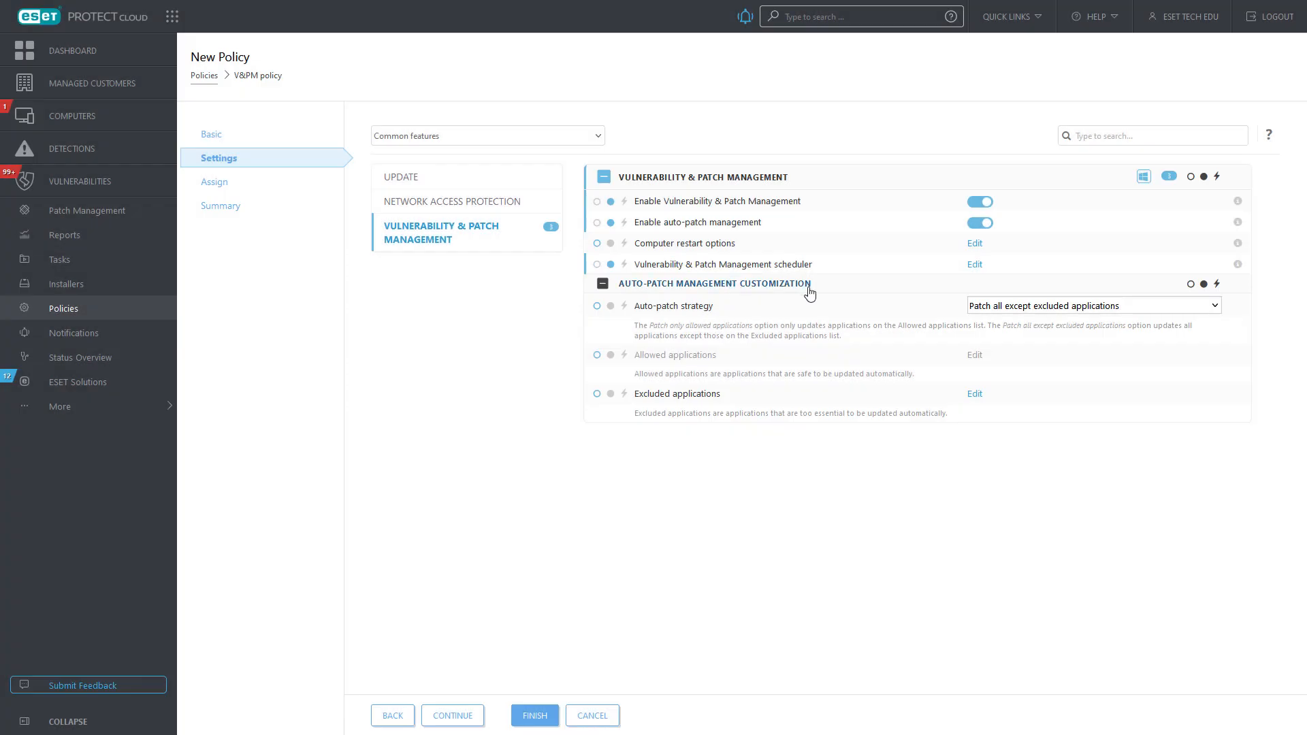
- Set the auto-patch strategy to Patch only allowed applications and add all Firefox products to the allowed applications
left_click(984, 309)
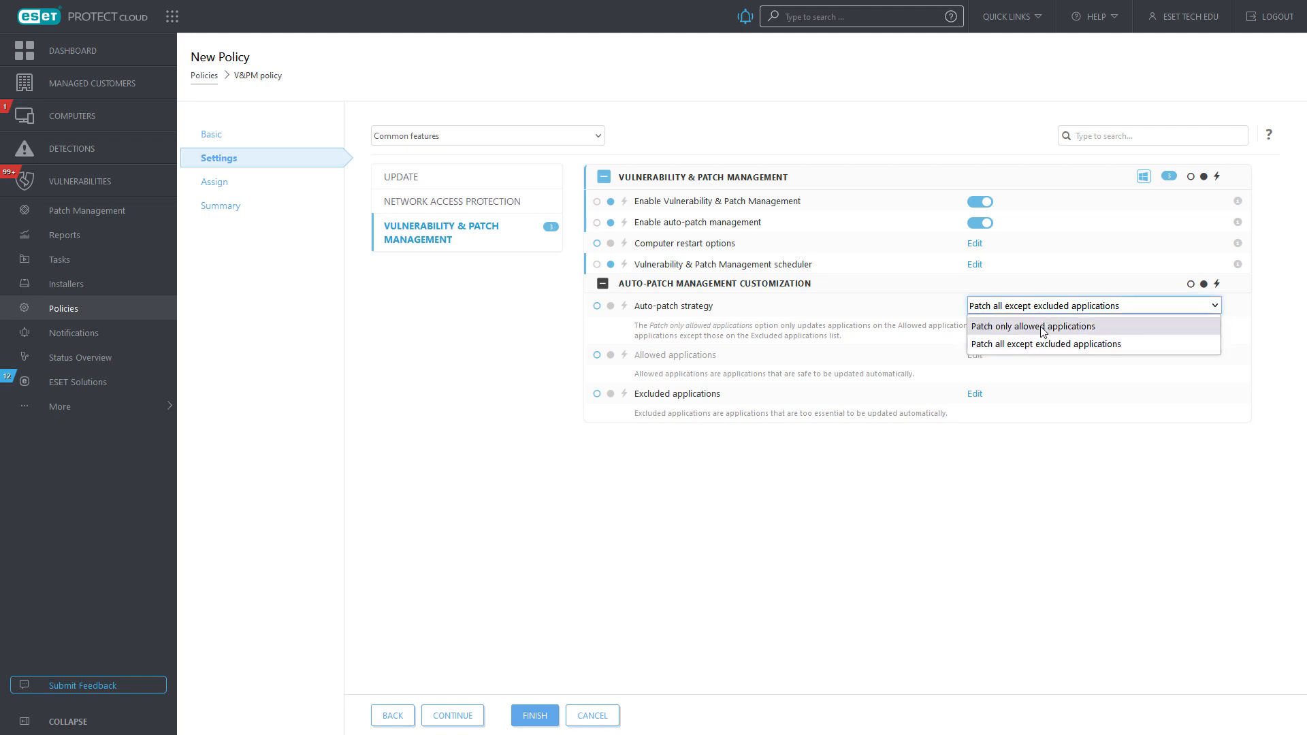
left_click(1105, 327)
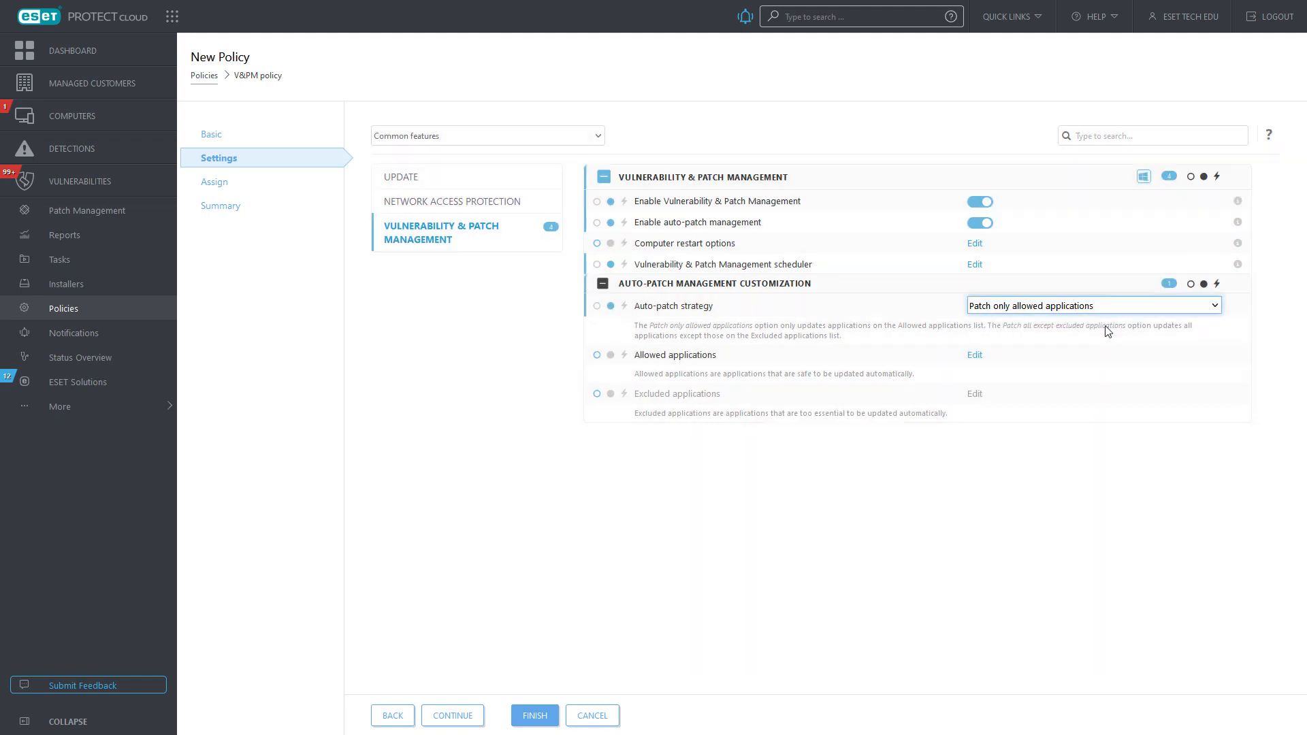
left_click(975, 355)
left_click(379, 83)
left_click(382, 119)
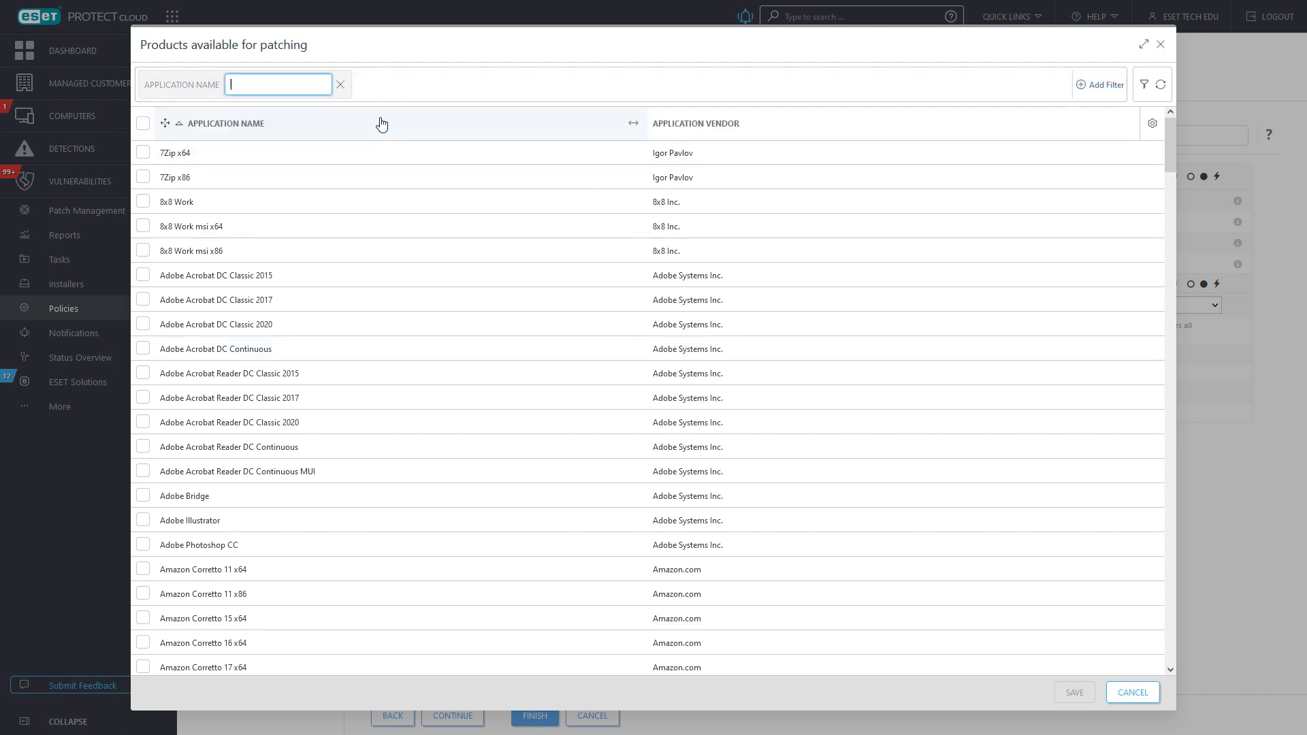
type("firefox")
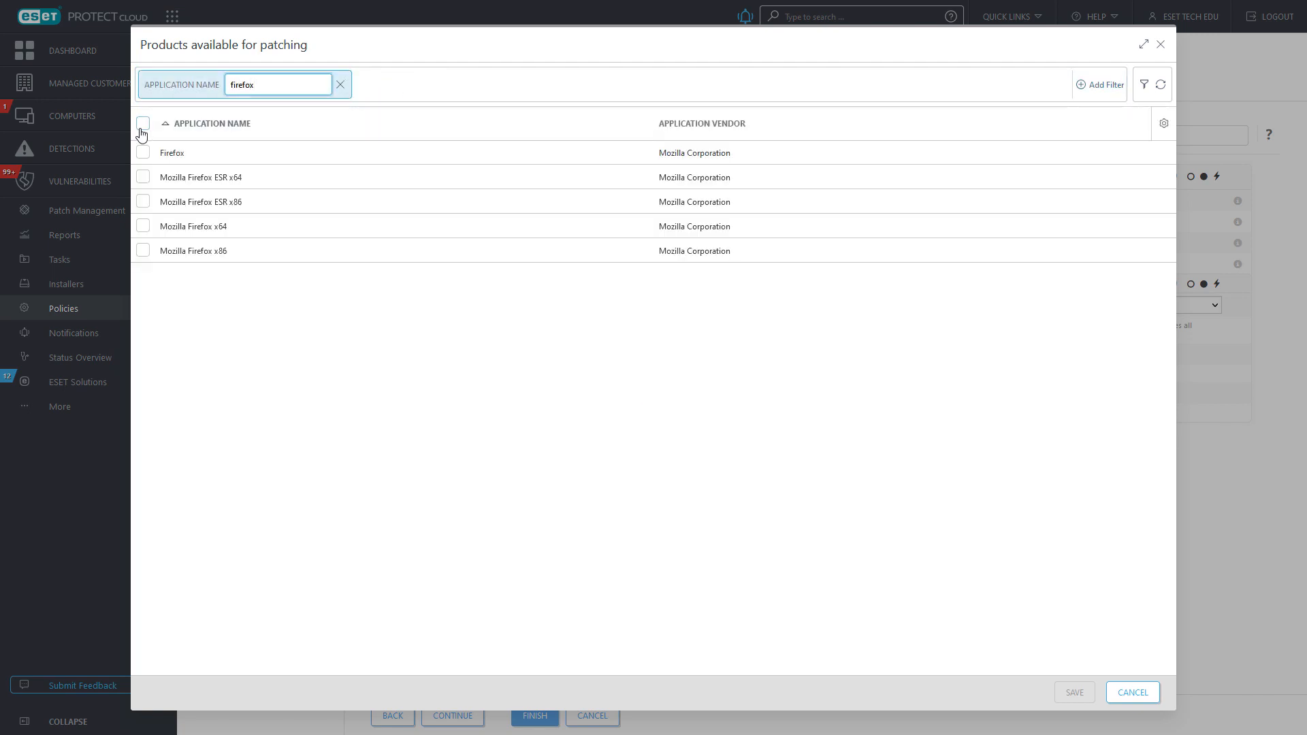
left_click(143, 123)
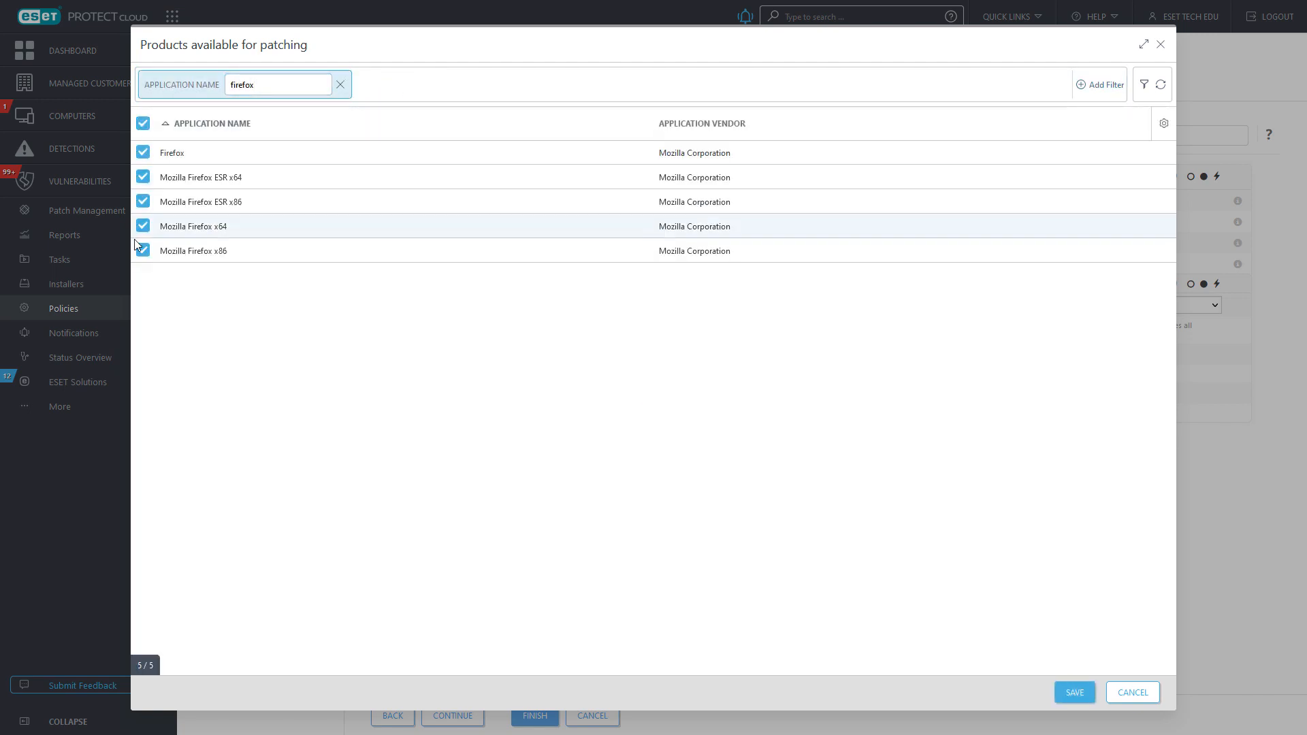
left_click(1084, 693)
- Assign the policy to the Local network group and finish creating it
left_click(230, 182)
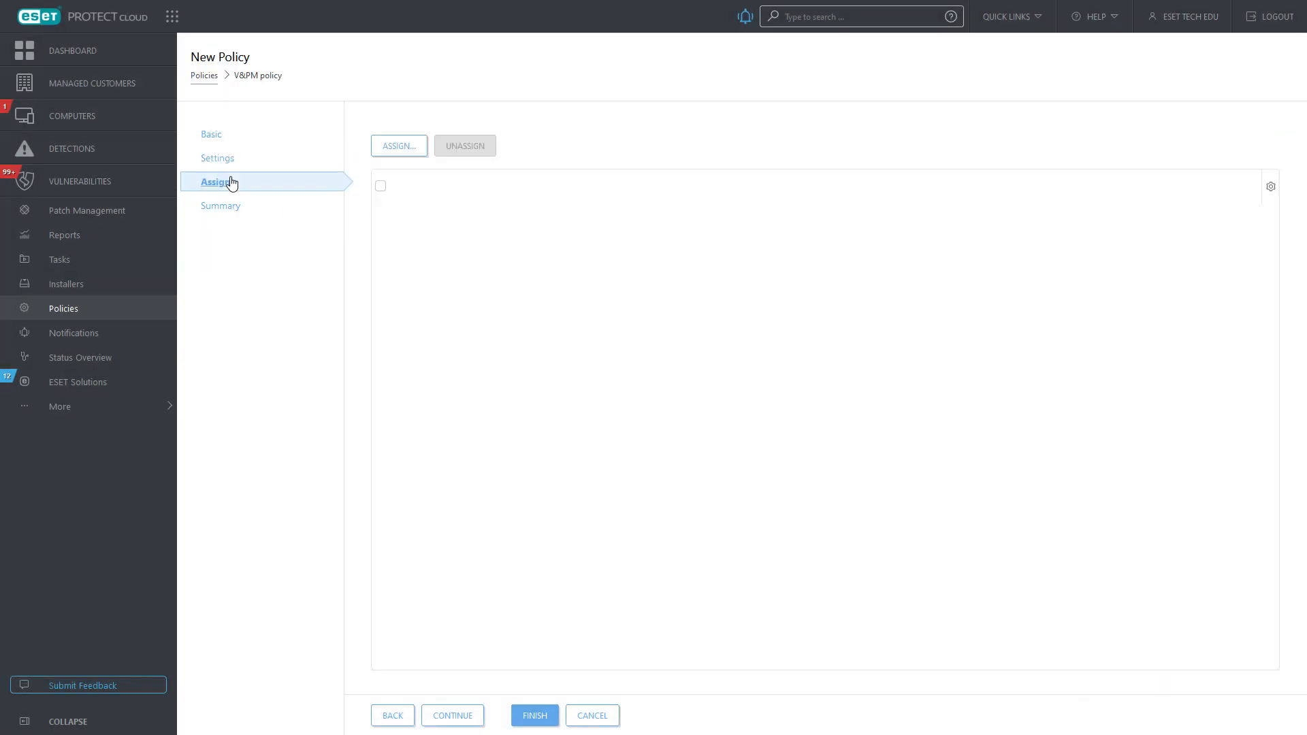
left_click(402, 152)
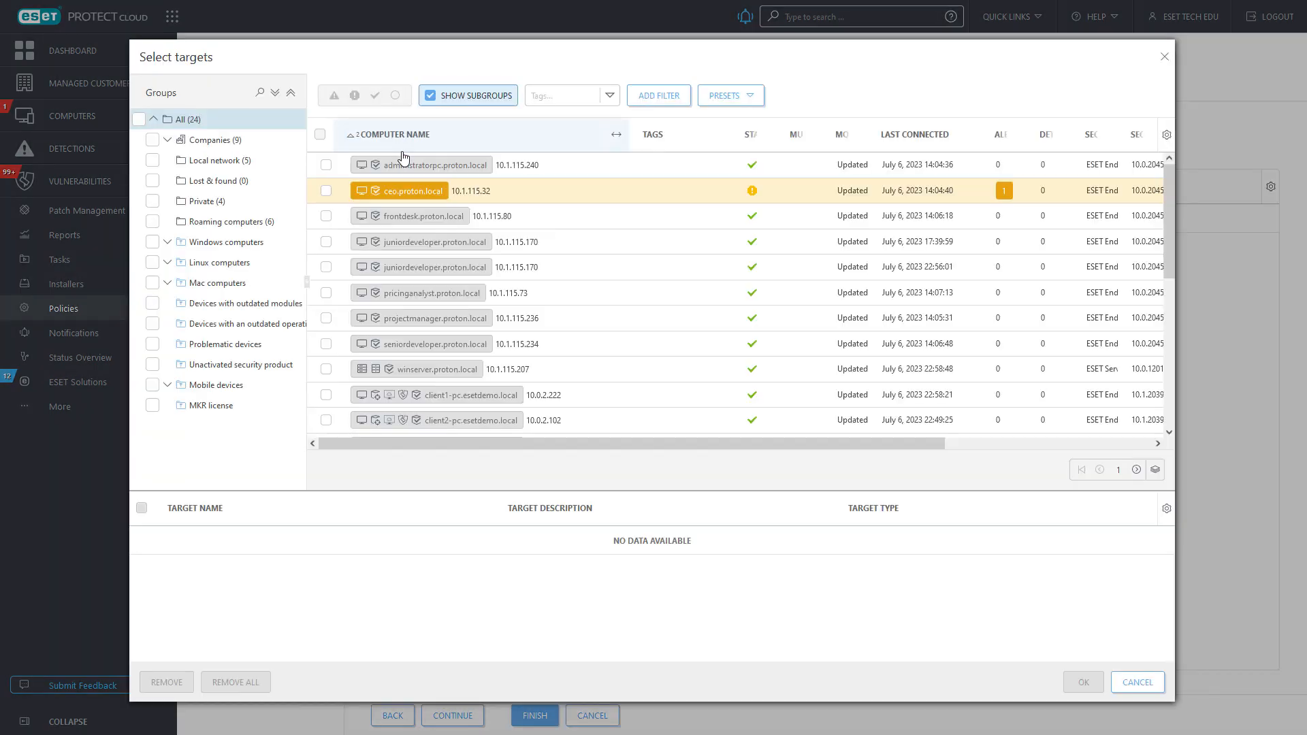
left_click(152, 160)
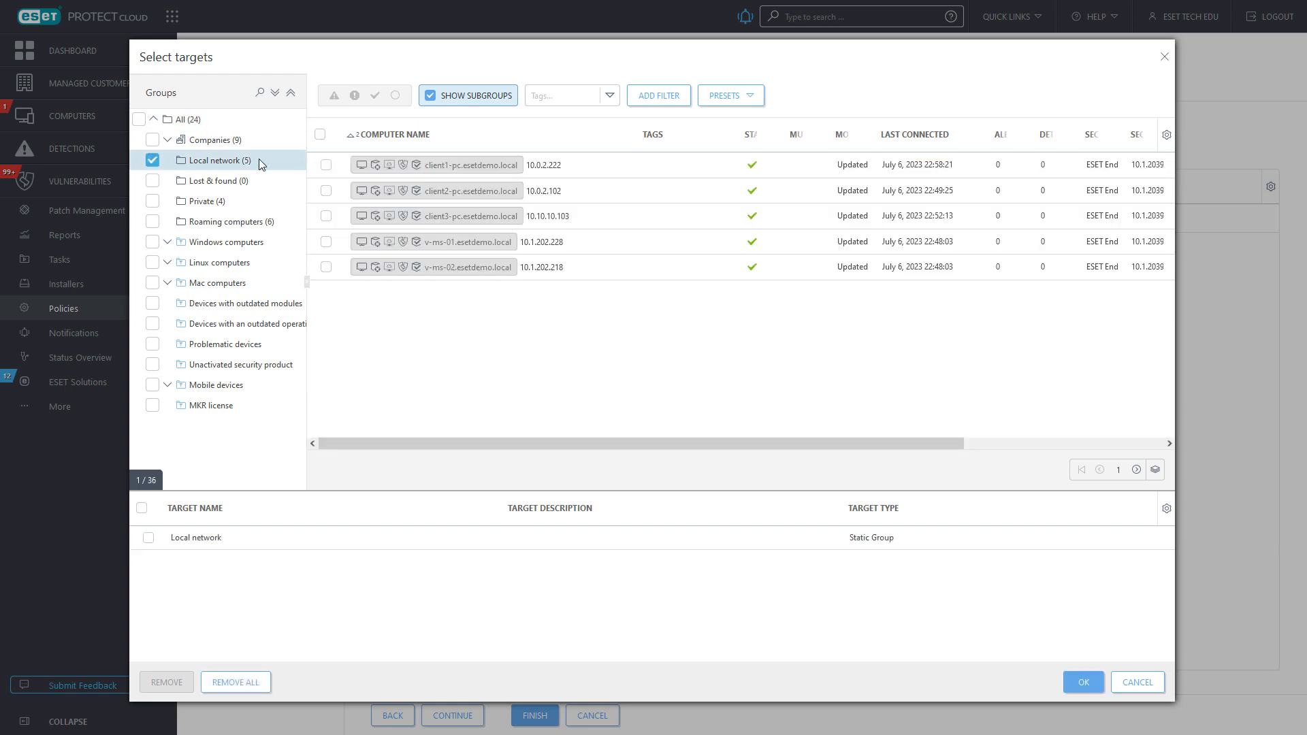
left_click(1082, 682)
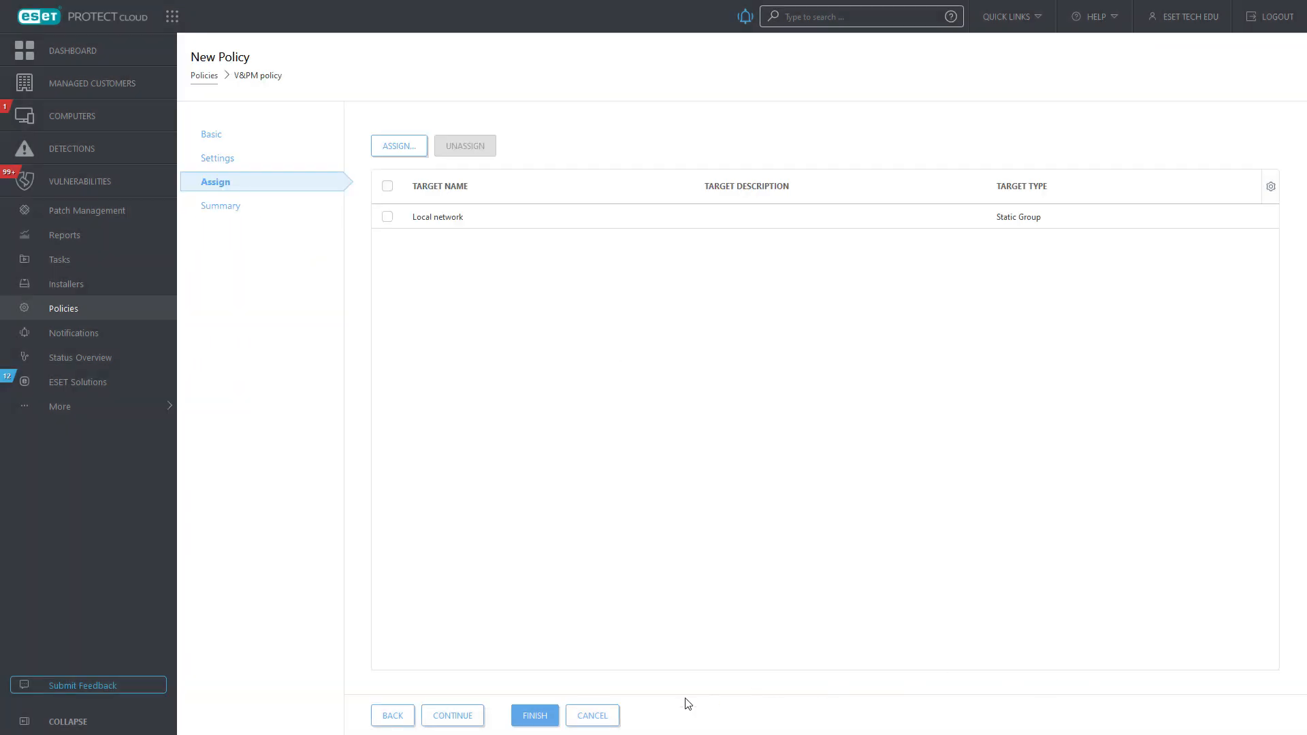
left_click(535, 716)
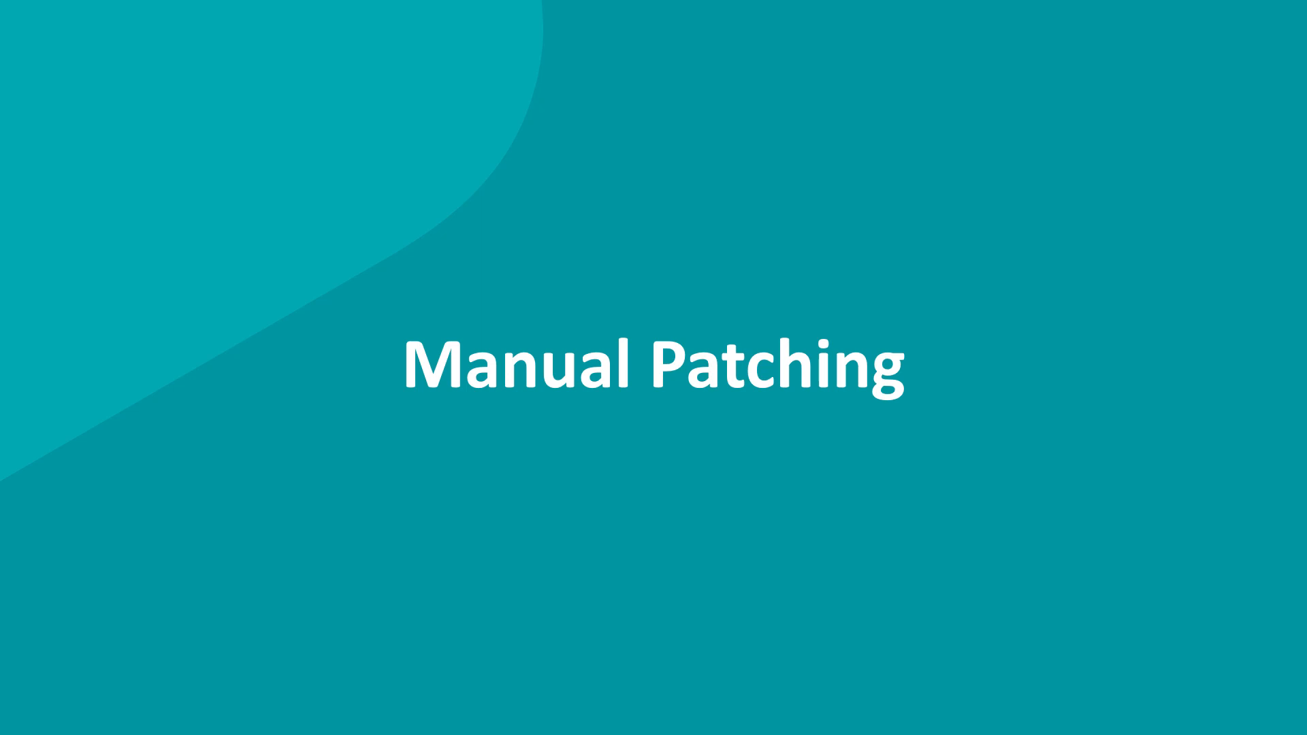
- Upgrade the outdated Mozilla Firefox 79.0 installation from the Patch Management list
left_click(131, 217)
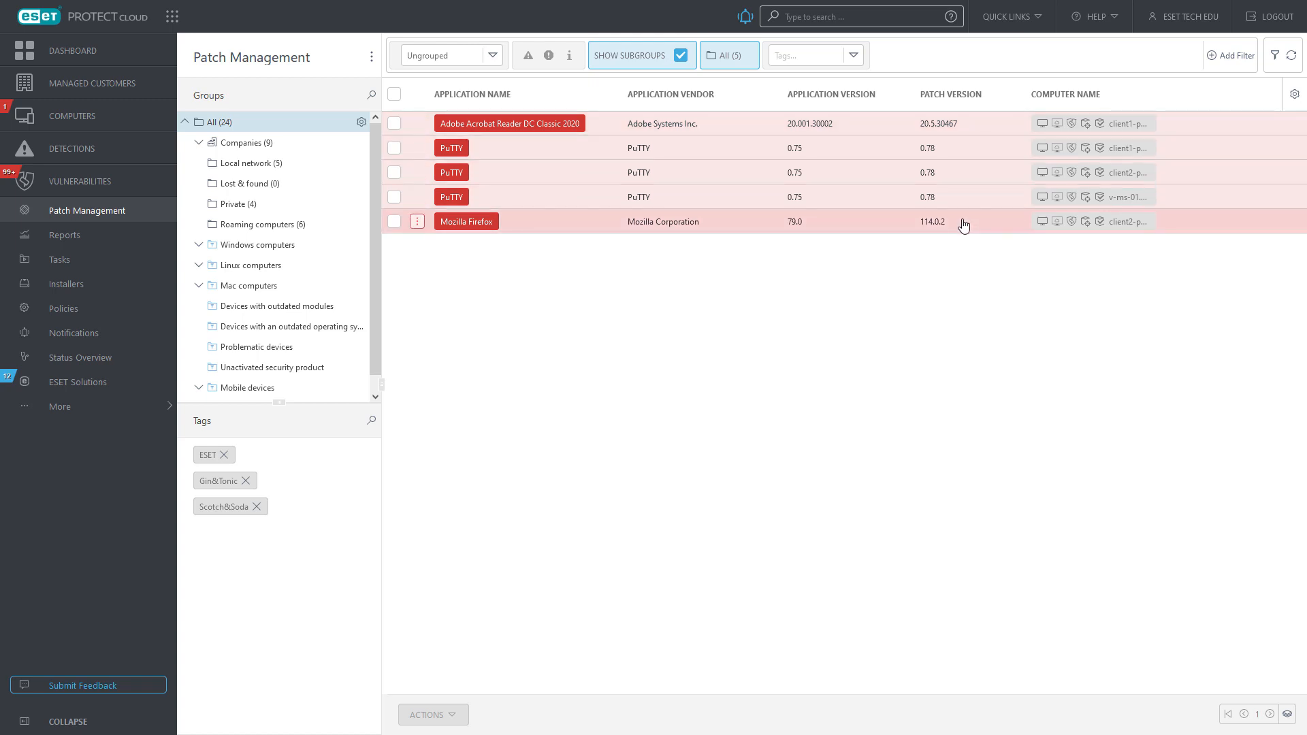
left_click(417, 225)
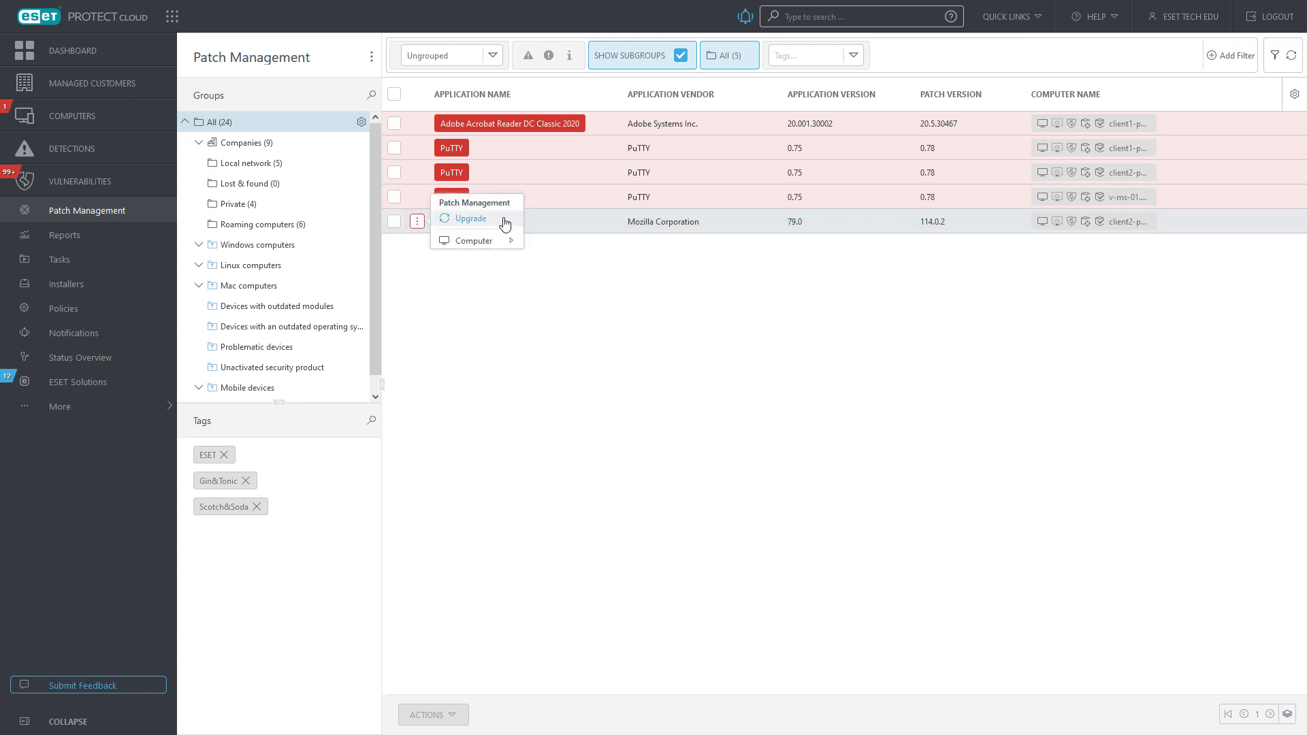
left_click(470, 219)
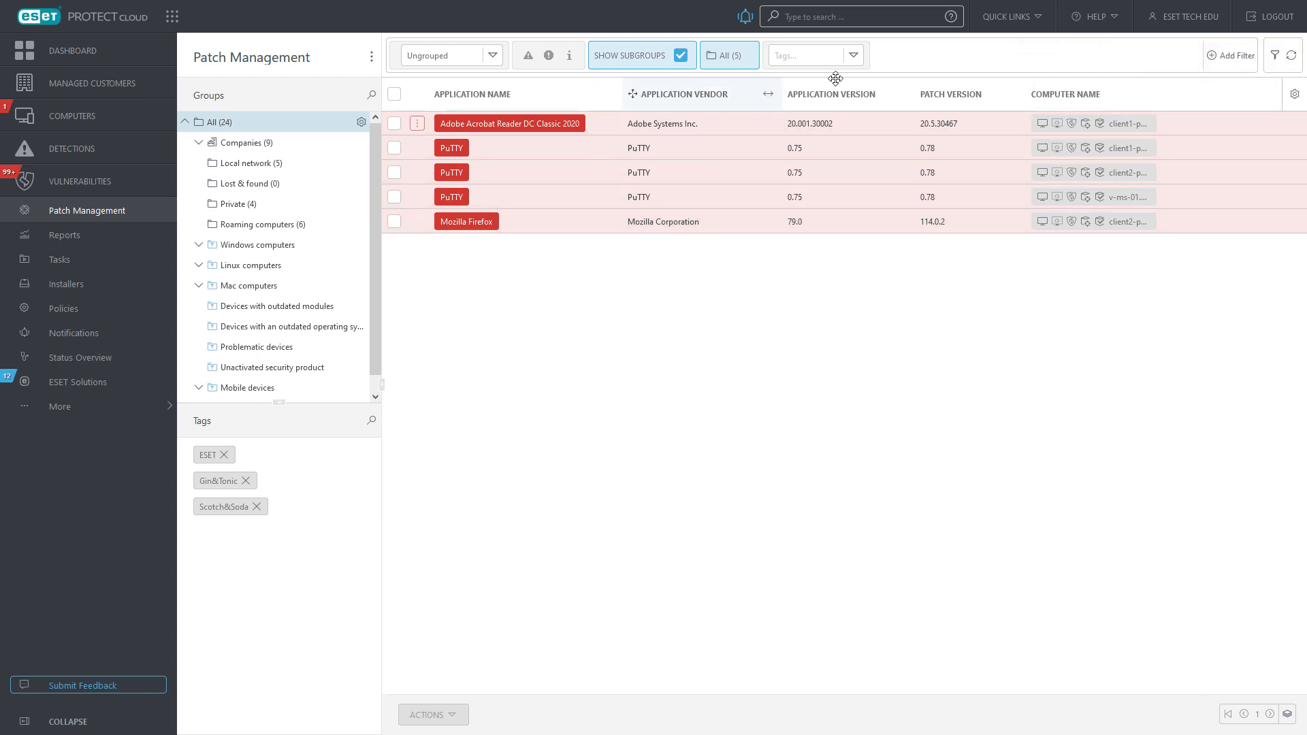
- Filter the available patches by vendor "Mozilla", then remove the vendor filter
left_click(889, 60)
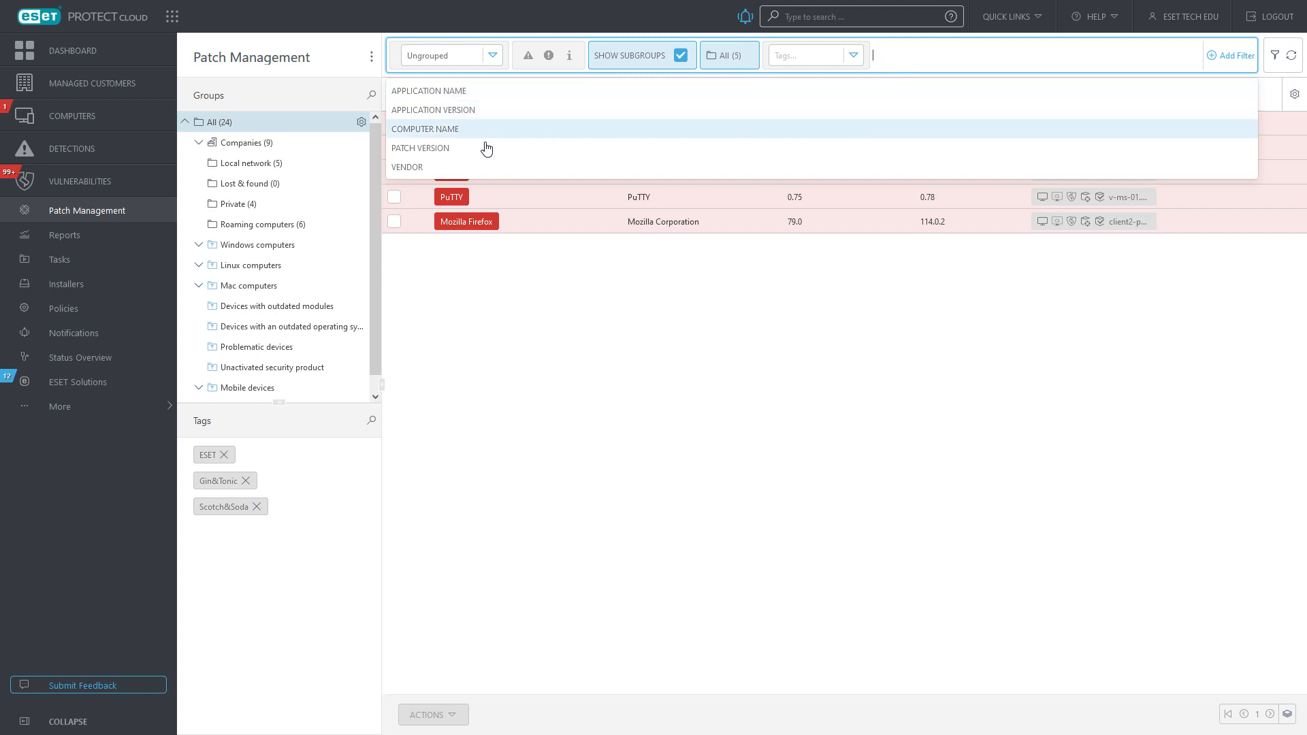
left_click(418, 167)
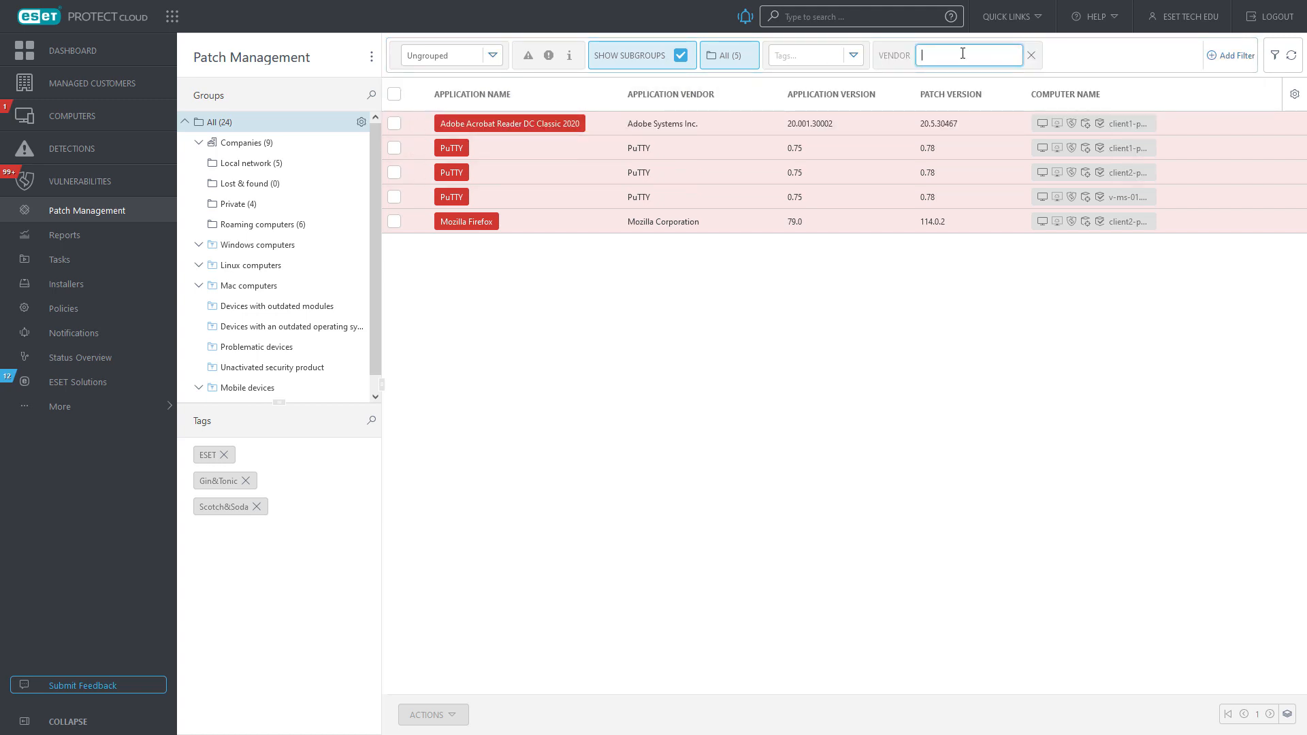
type("Mozilla")
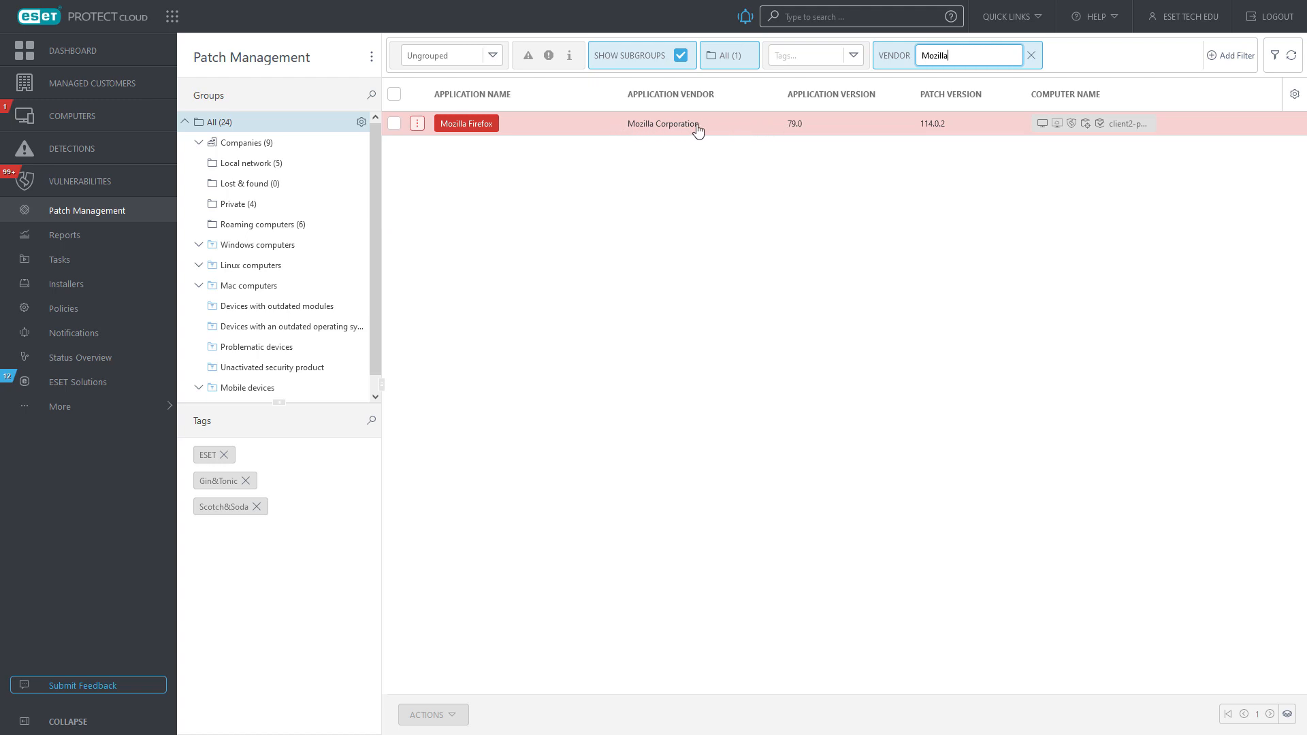
left_click(1032, 55)
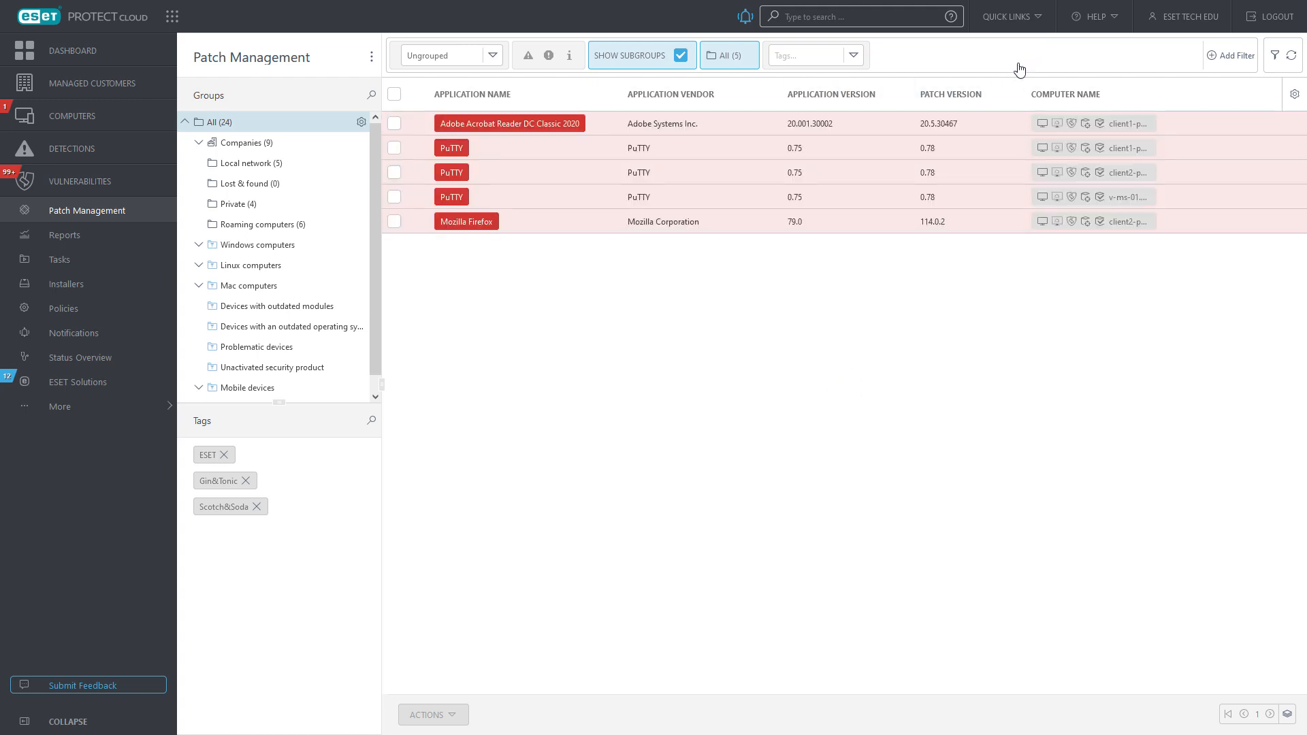